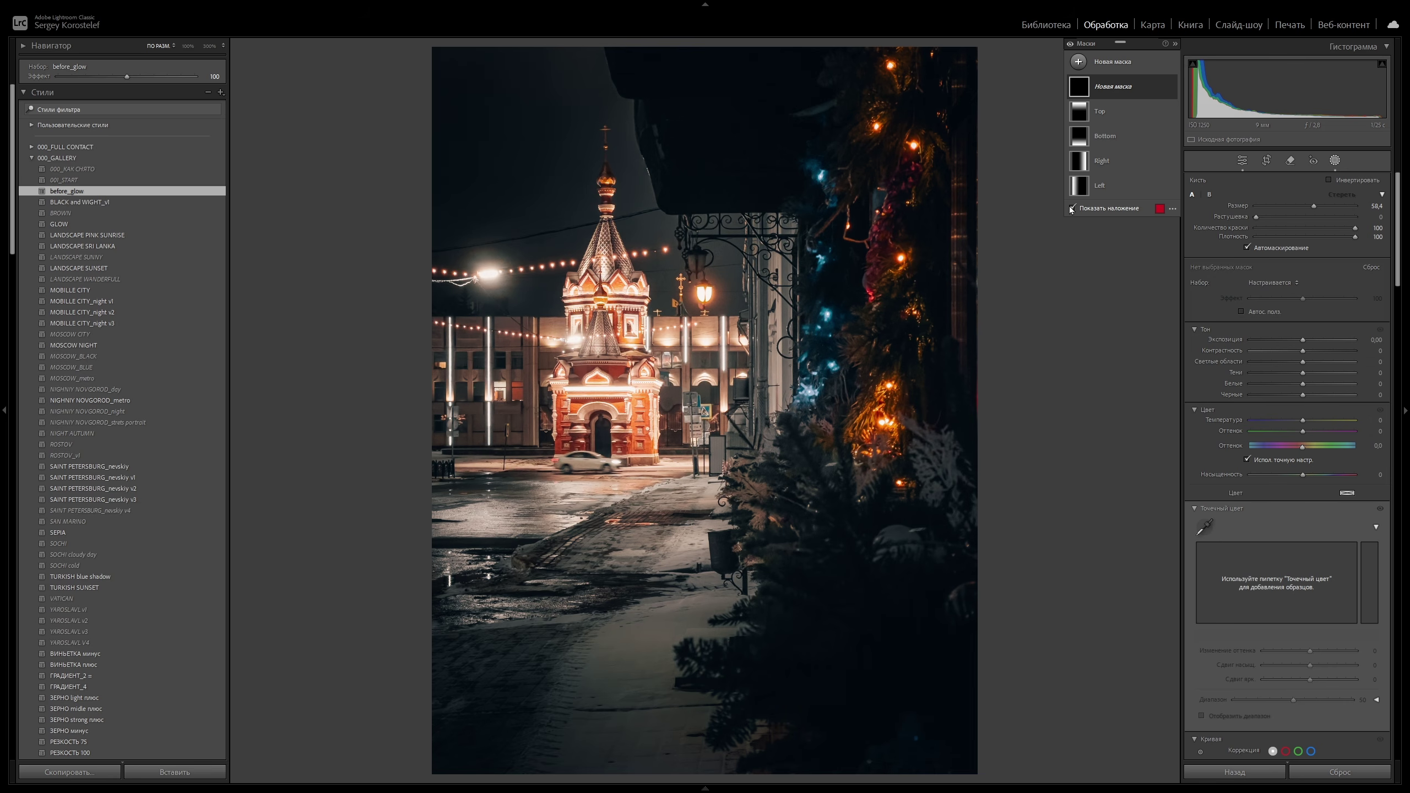
# Paint a new brush mask over the entire photo, covering missed spots around the decorated tree with a brush size of 10.
pyautogui.moveTo(694, 184)
pyautogui.mouseDown()
pyautogui.moveTo(834, 252)
pyautogui.moveTo(820, 158)
pyautogui.moveTo(450, 173)
pyautogui.moveTo(536, 211)
pyautogui.moveTo(532, 315)
pyautogui.moveTo(994, 449)
pyautogui.moveTo(802, 576)
pyautogui.moveTo(597, 668)
pyautogui.moveTo(560, 574)
pyautogui.moveTo(656, 329)
pyautogui.moveTo(645, 93)
pyautogui.mouseUp()
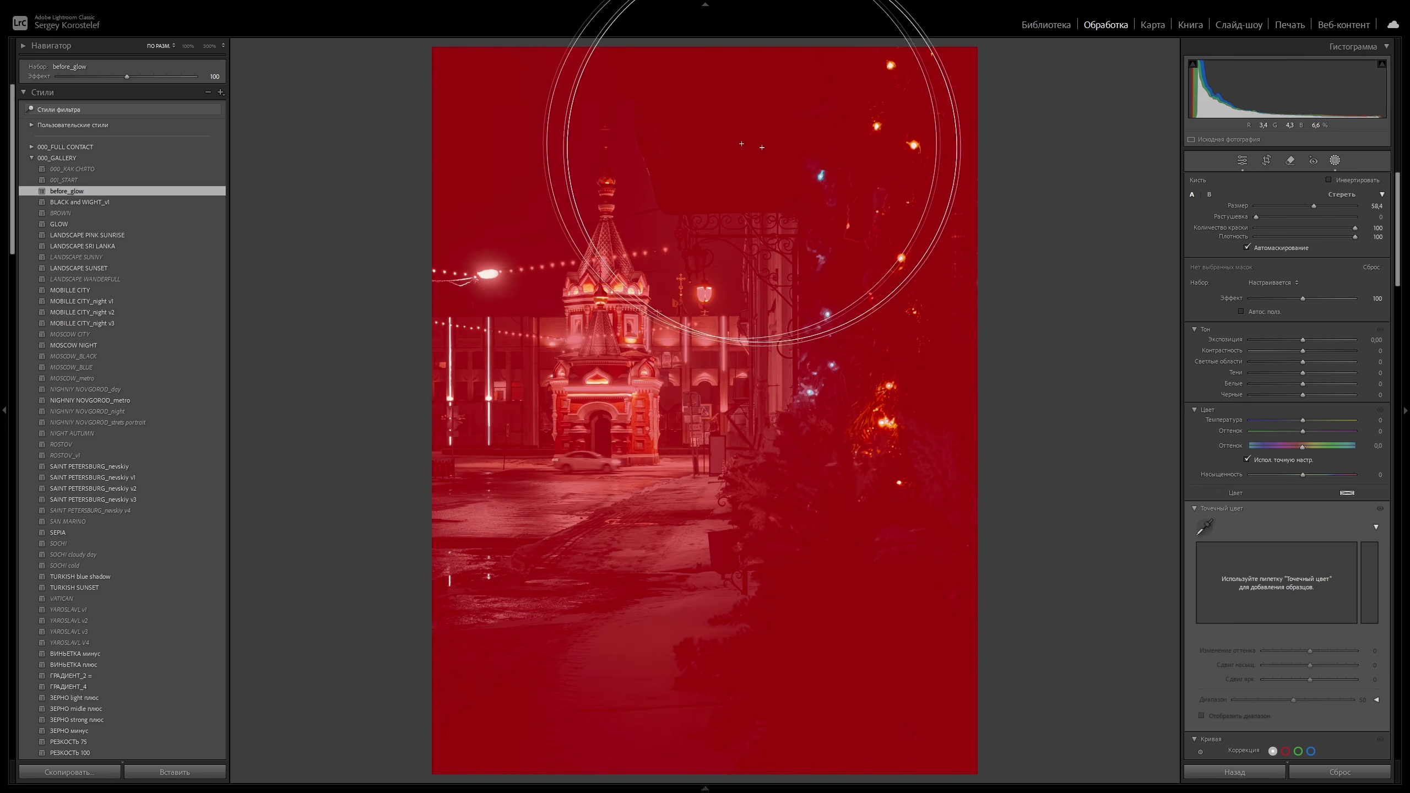
pyautogui.scroll(-10, 822, 317)
pyautogui.scroll(2, 830, 315)
pyautogui.scroll(-2, 830, 316)
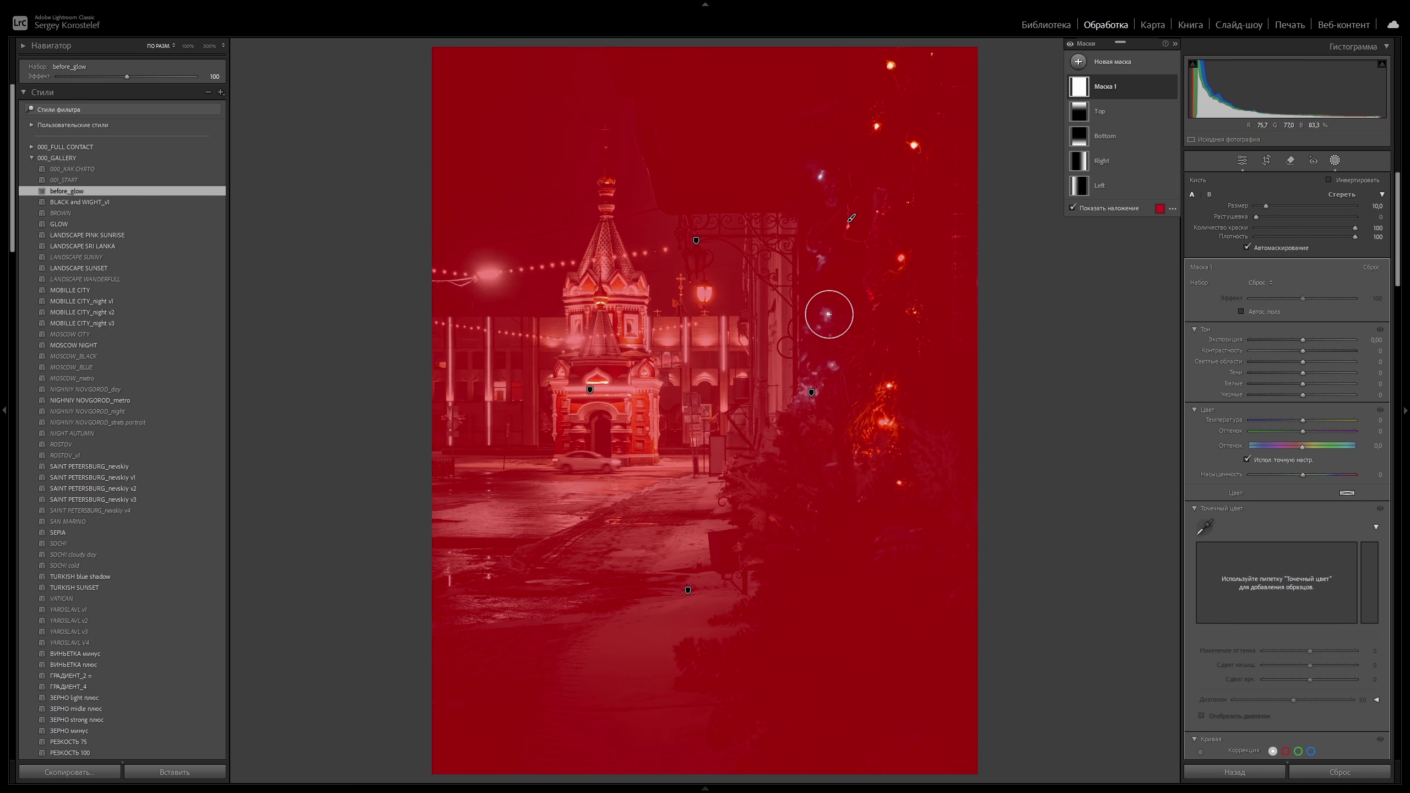
pyautogui.moveTo(833, 312)
pyautogui.mouseDown()
pyautogui.moveTo(802, 322)
pyautogui.moveTo(856, 315)
pyautogui.moveTo(837, 321)
pyautogui.moveTo(826, 391)
pyautogui.moveTo(834, 164)
pyautogui.moveTo(869, 108)
pyautogui.moveTo(870, 163)
pyautogui.mouseUp()
# Lower the brush mask's Clarity to about -74 to soften the photo.
pyautogui.scroll(-10, 1221, 444)
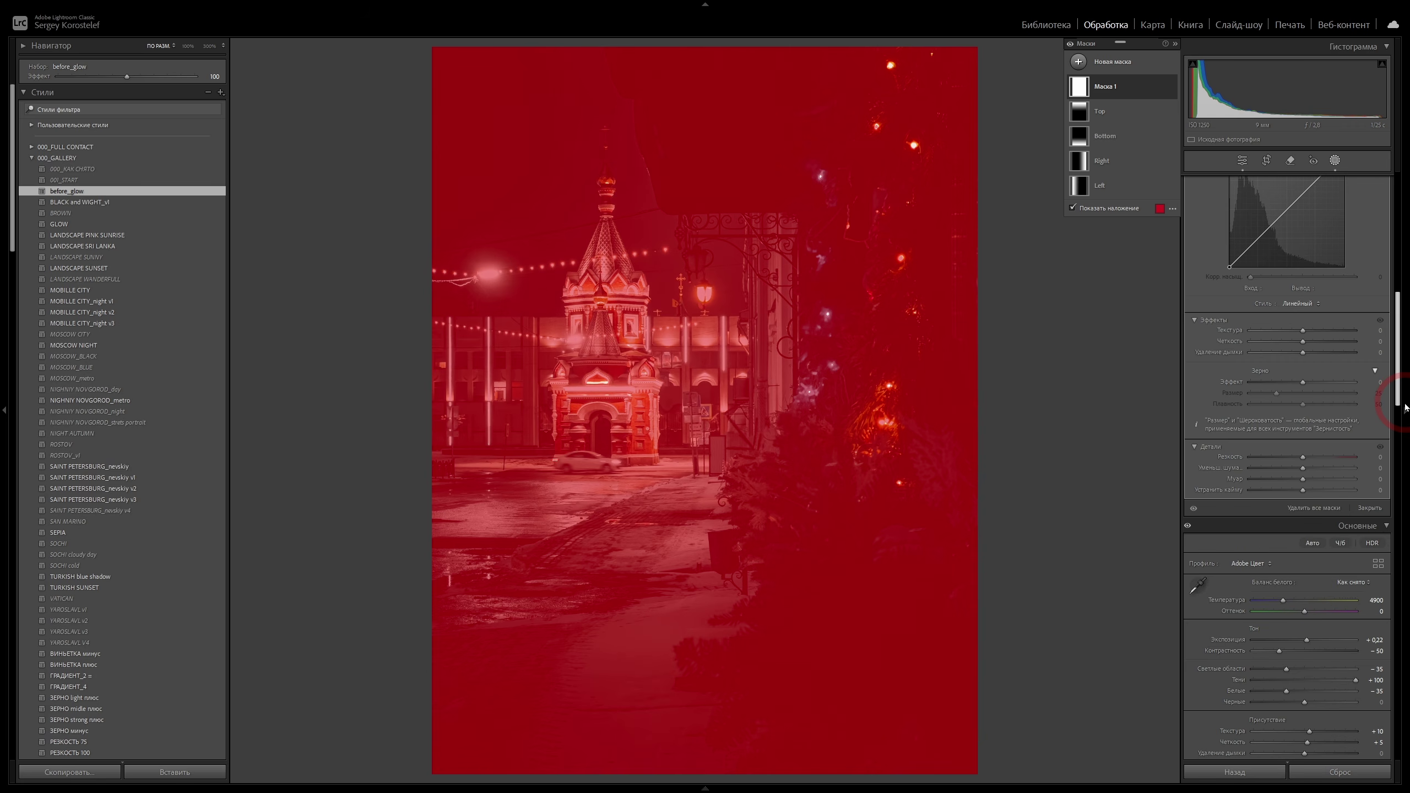
pyautogui.moveTo(1406, 408); pyautogui.dragTo(1407, 411)
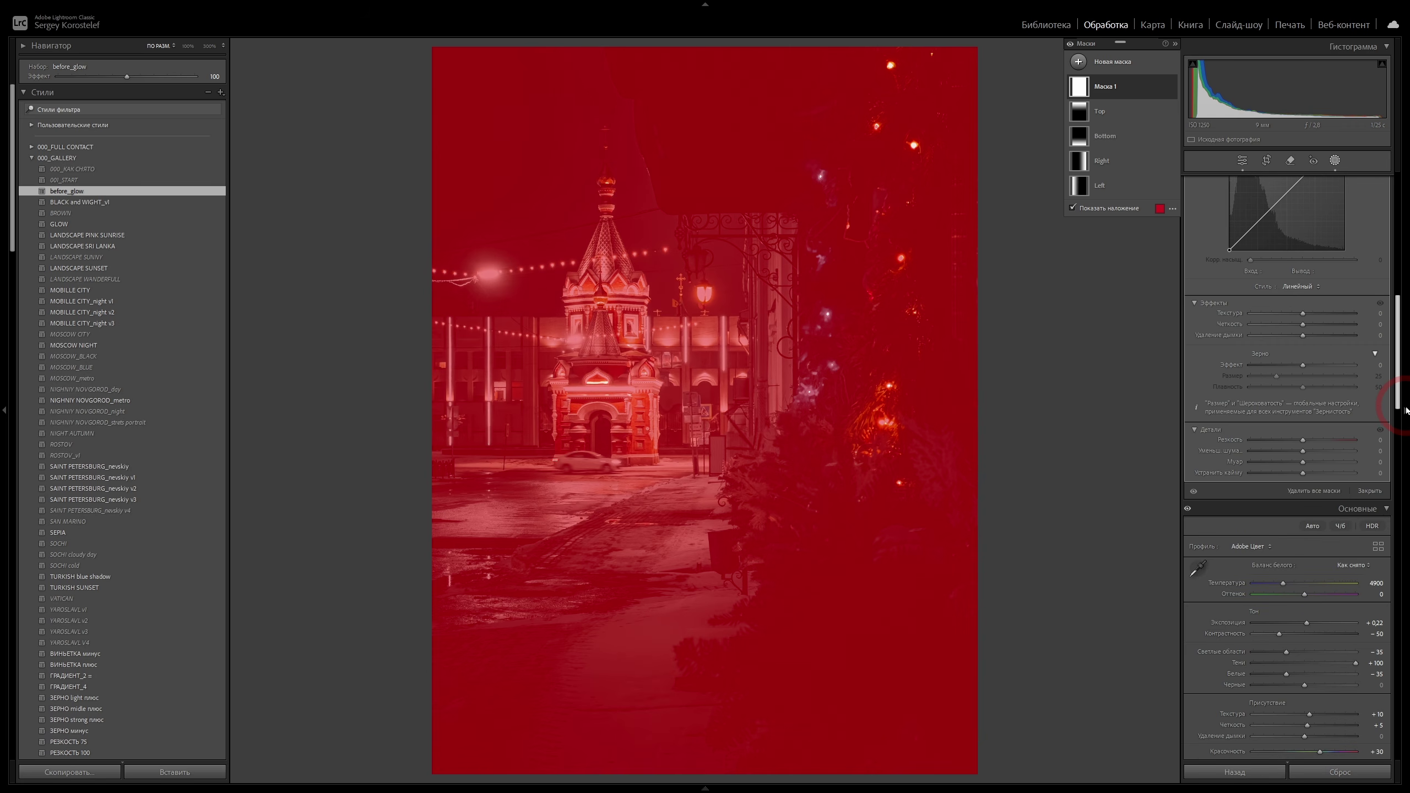
pyautogui.click(1315, 300)
pyautogui.click(1340, 295)
pyautogui.click(1289, 326)
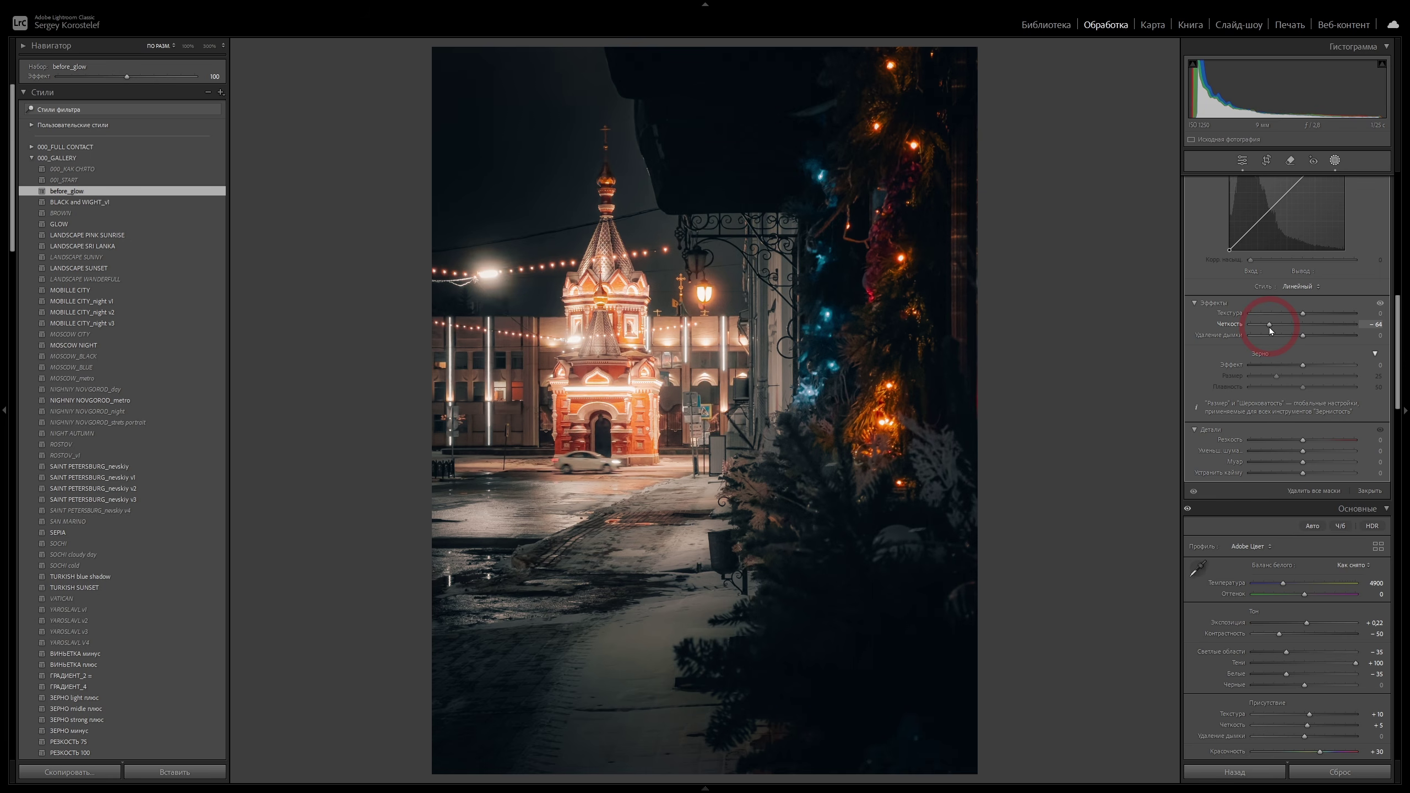
pyautogui.moveTo(1274, 328)
pyautogui.mouseDown()
pyautogui.moveTo(1229, 326)
pyautogui.moveTo(1264, 327)
pyautogui.mouseUp()
# Set the brush mask's Dehaze to -10 and its Texture to 15.
pyautogui.moveTo(1265, 324); pyautogui.dragTo(1295, 336)
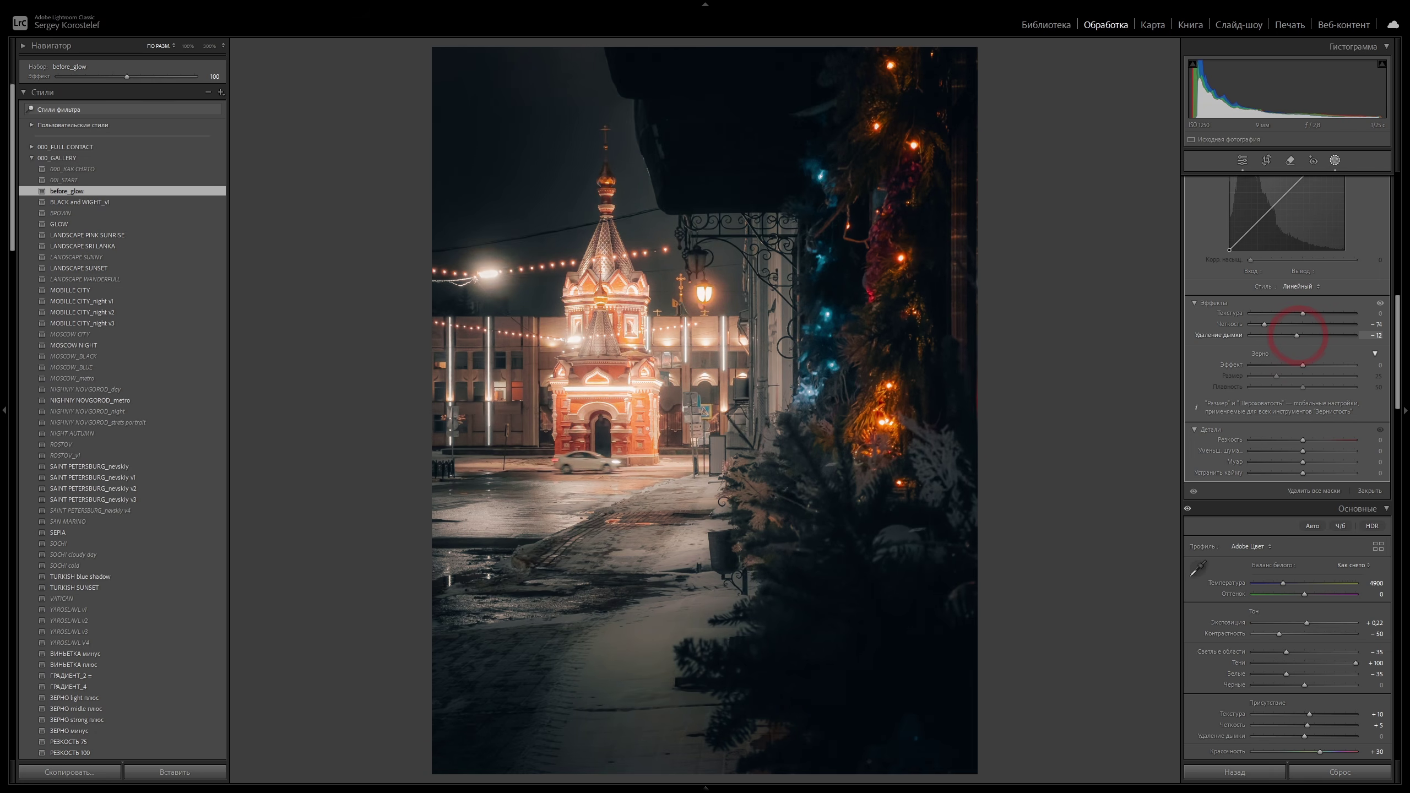
pyautogui.moveTo(1300, 336); pyautogui.dragTo(1298, 336)
pyautogui.moveTo(1303, 314); pyautogui.dragTo(1304, 316)
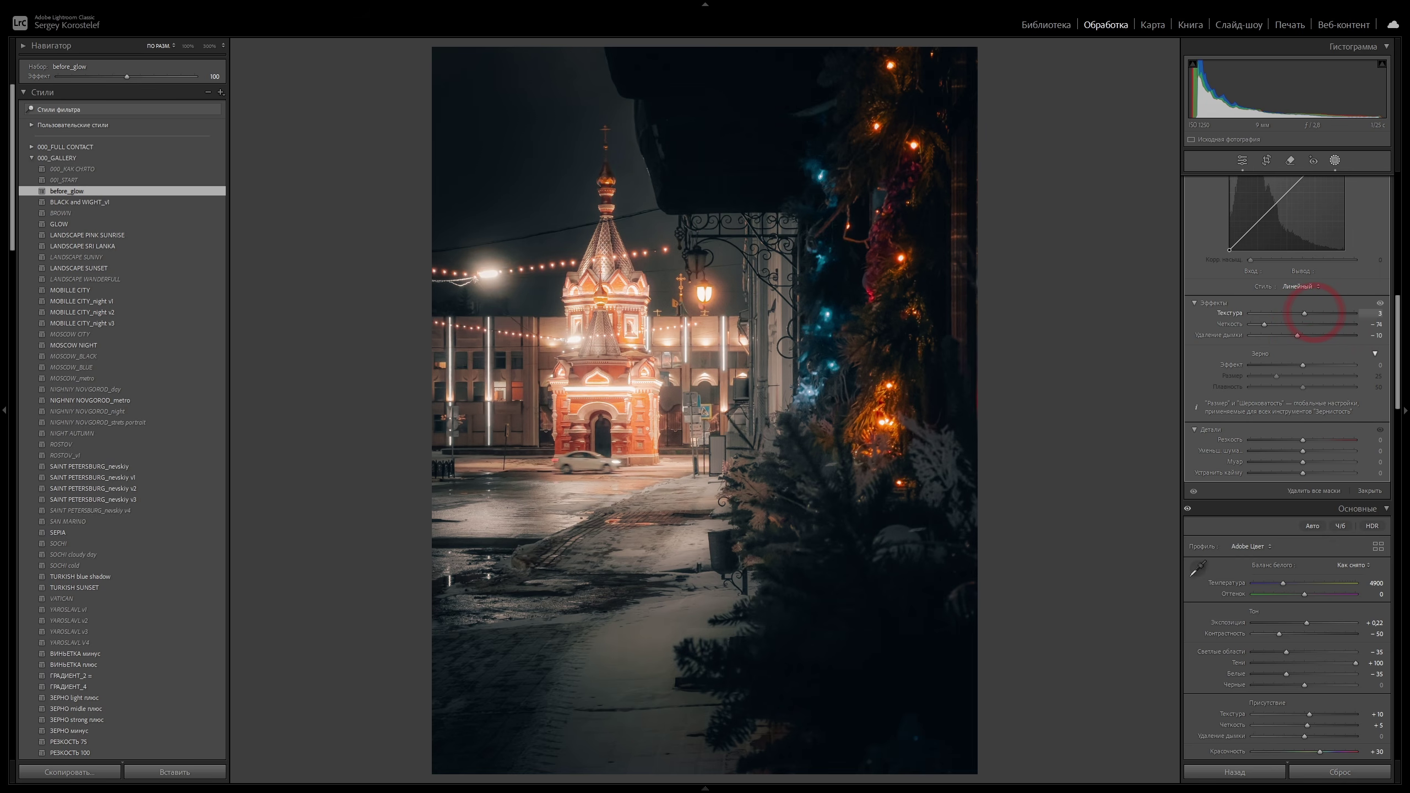
pyautogui.moveTo(1337, 314)
pyautogui.mouseDown()
pyautogui.moveTo(1377, 315)
pyautogui.moveTo(1312, 314)
pyautogui.mouseUp()
# Toggle the visibility of Mask 1 to compare the photo with and without the softening.
pyautogui.click(1138, 87)
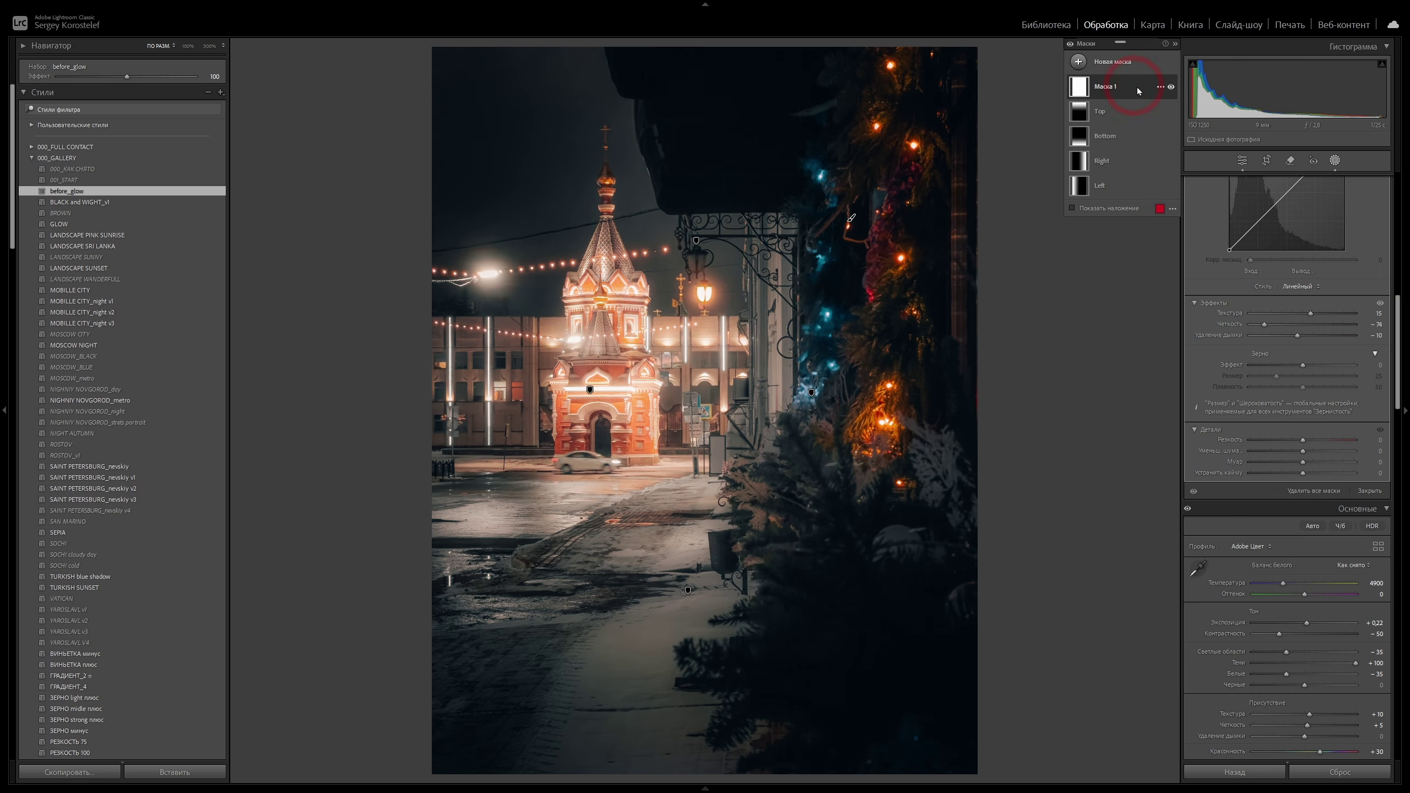
pyautogui.click(1172, 86)
pyautogui.click(1173, 86)
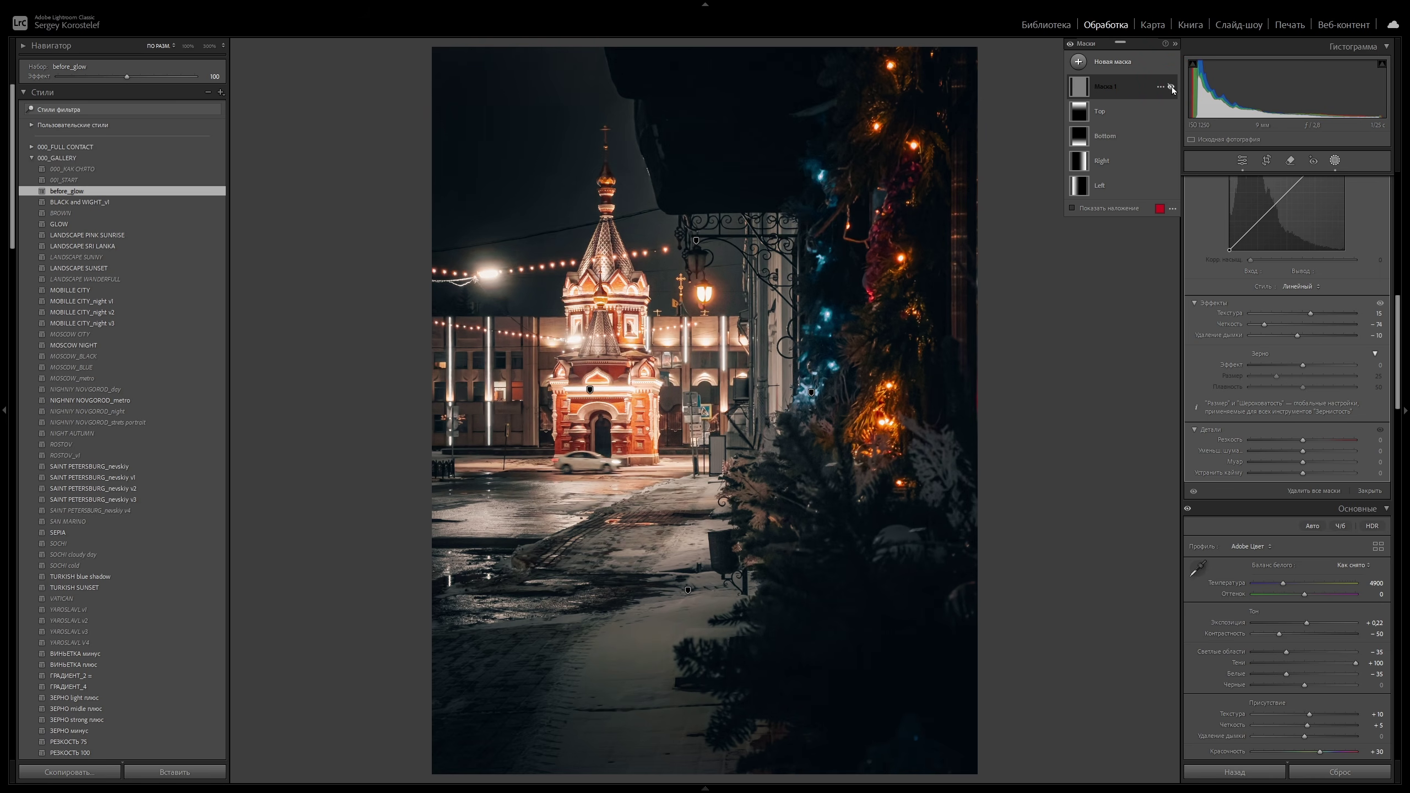
pyautogui.click(1172, 86)
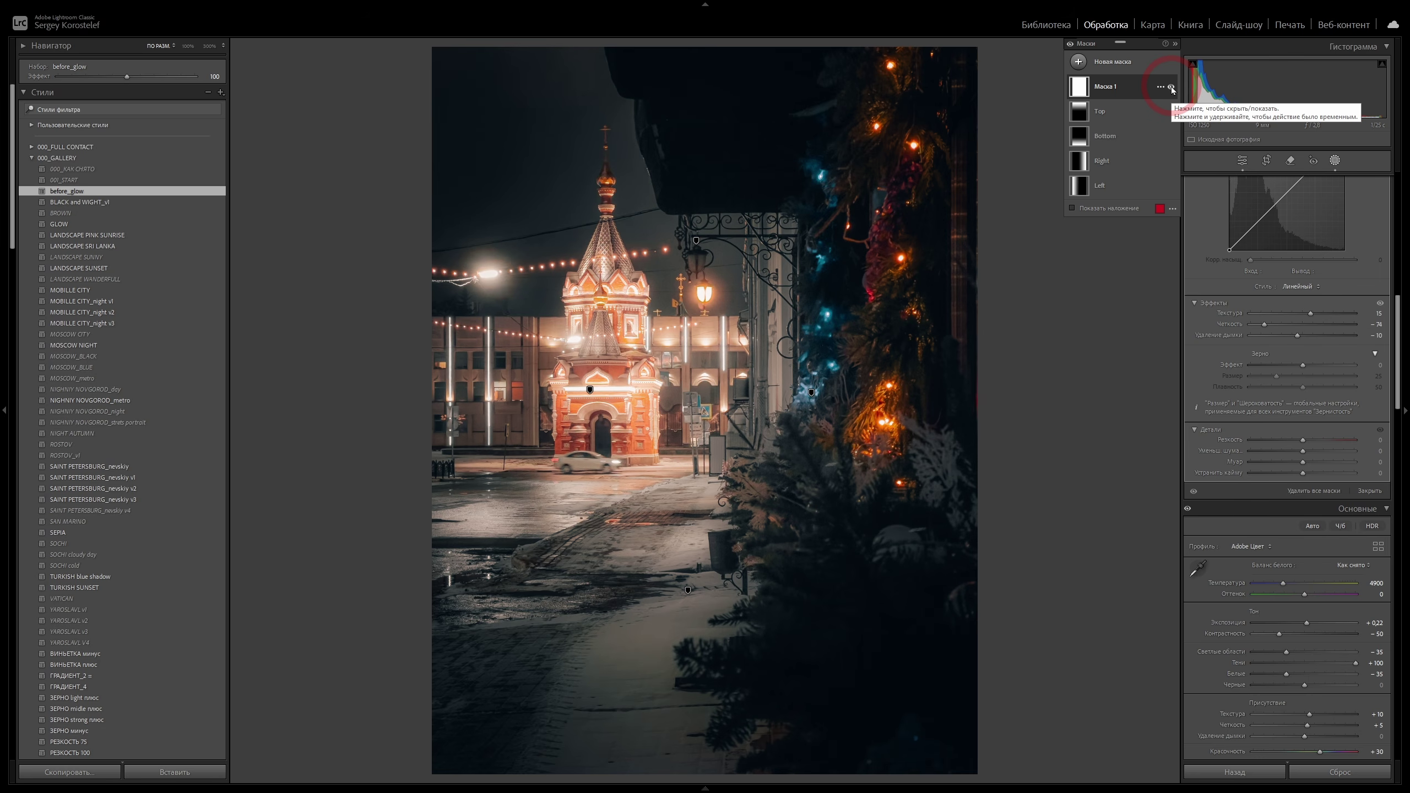
pyautogui.click(1108, 91)
pyautogui.click(1169, 89)
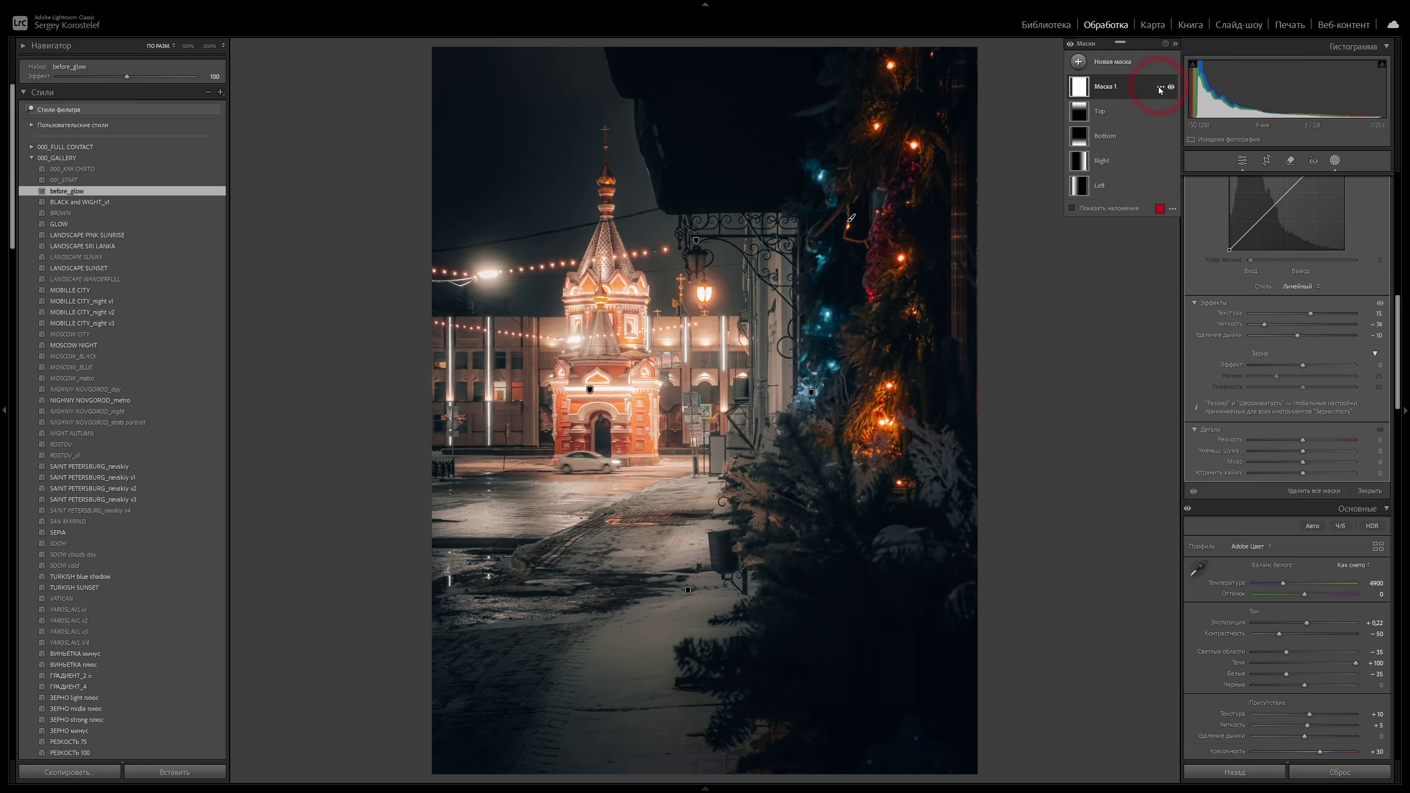
# Intersect Mask 1 with a luminance range.
pyautogui.click(1160, 86)
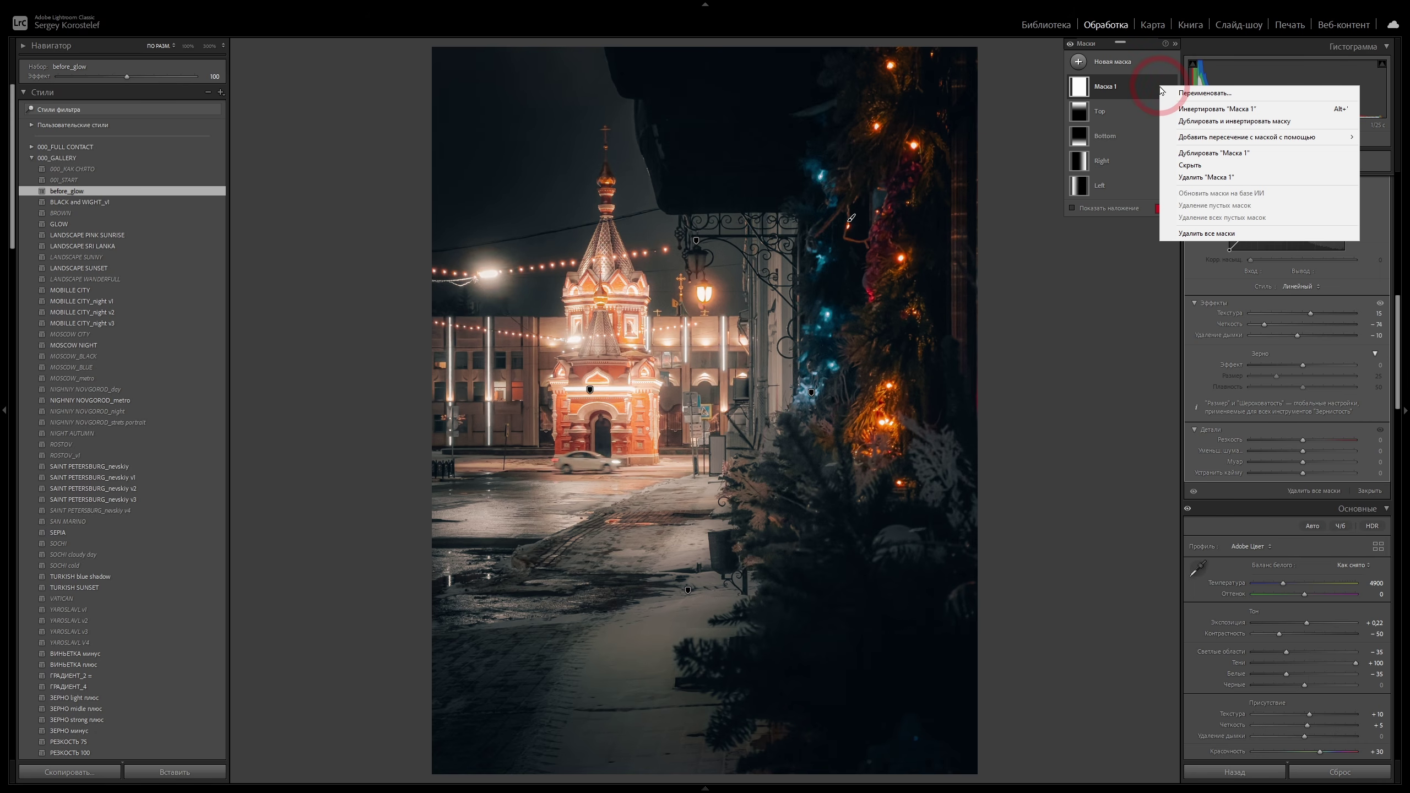
pyautogui.click(1204, 139)
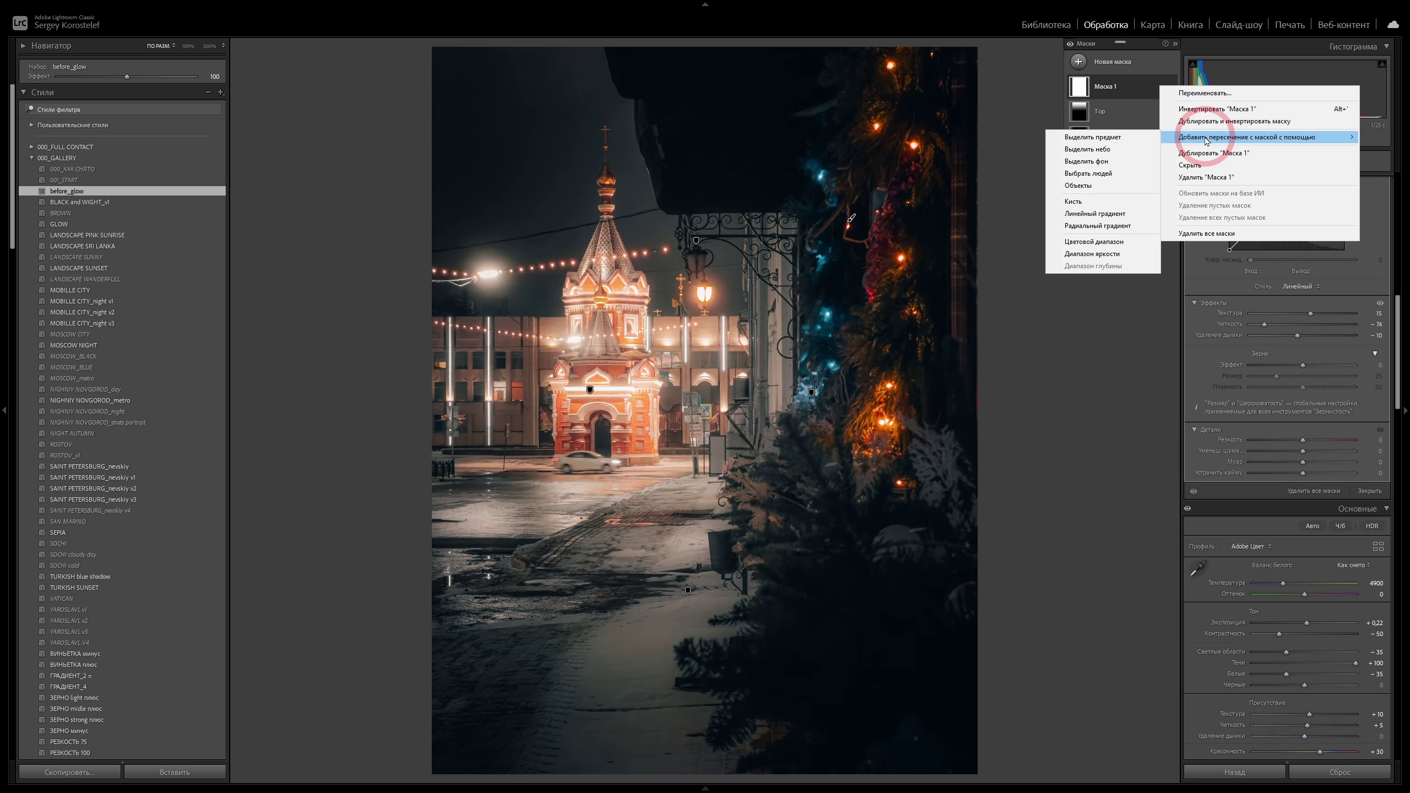
pyautogui.click(1107, 254)
pyautogui.click(1397, 180)
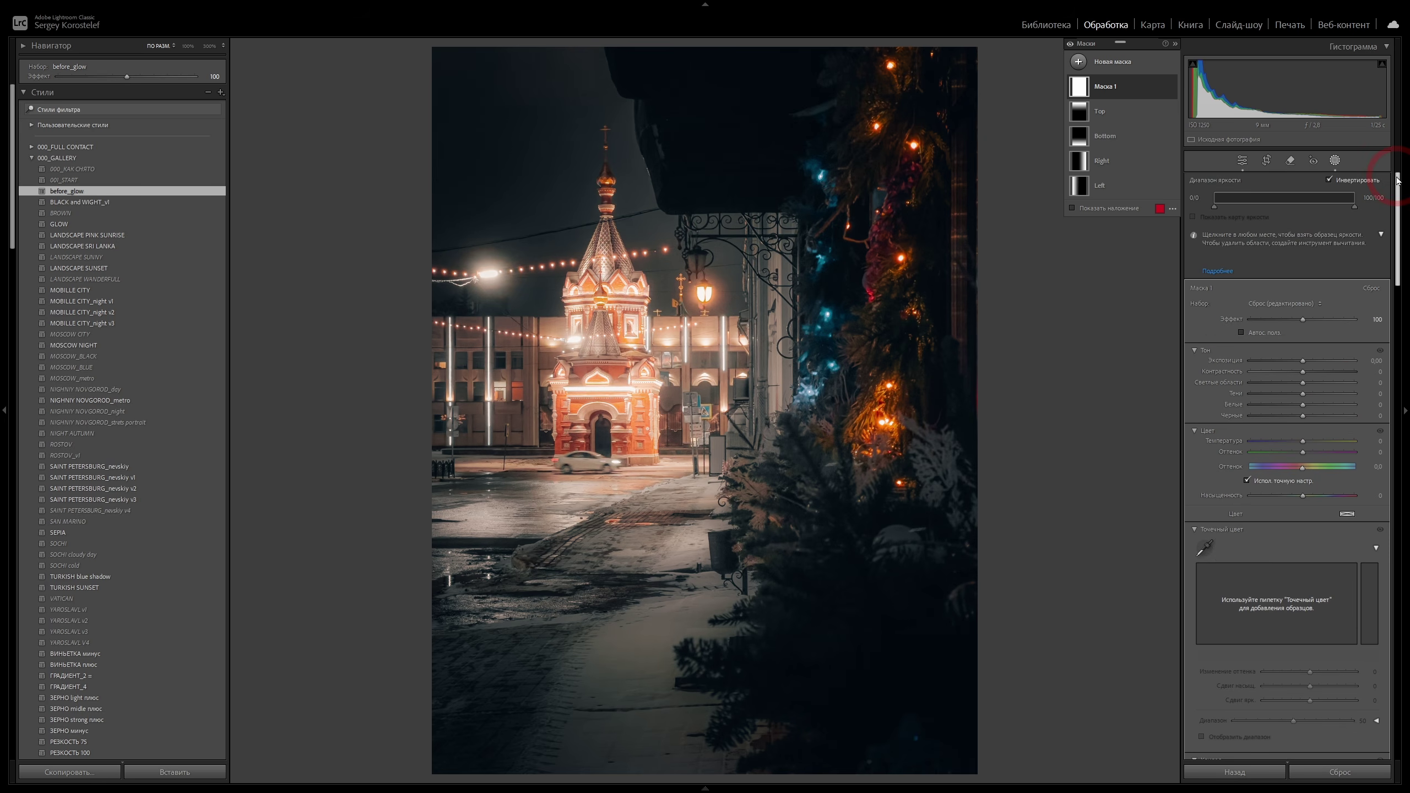
pyautogui.click(1328, 180)
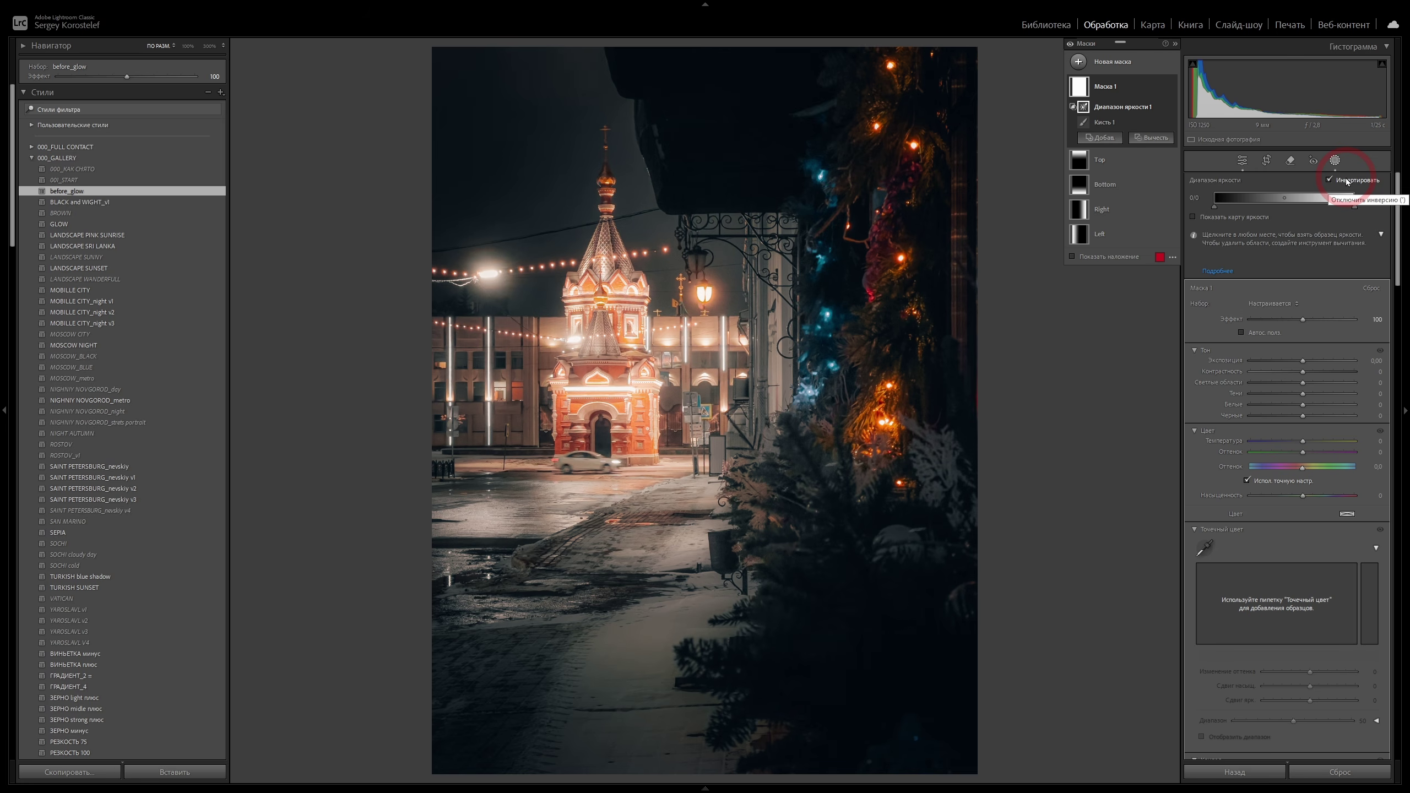
# Limit the luminance range to 30/51 through 100/100 with the luminance map shown, and hide the map again.
pyautogui.click(1192, 216)
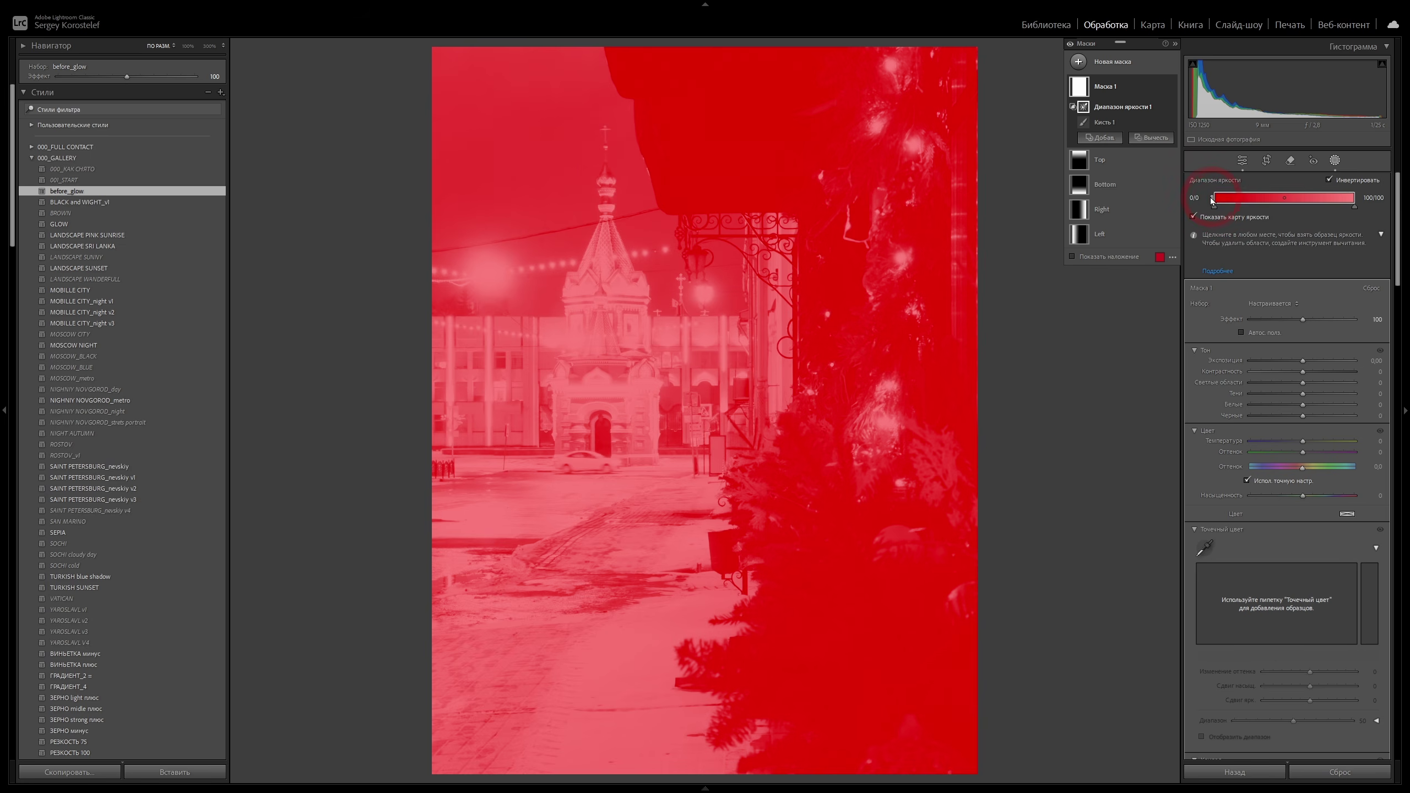
pyautogui.moveTo(1214, 199); pyautogui.dragTo(1284, 205)
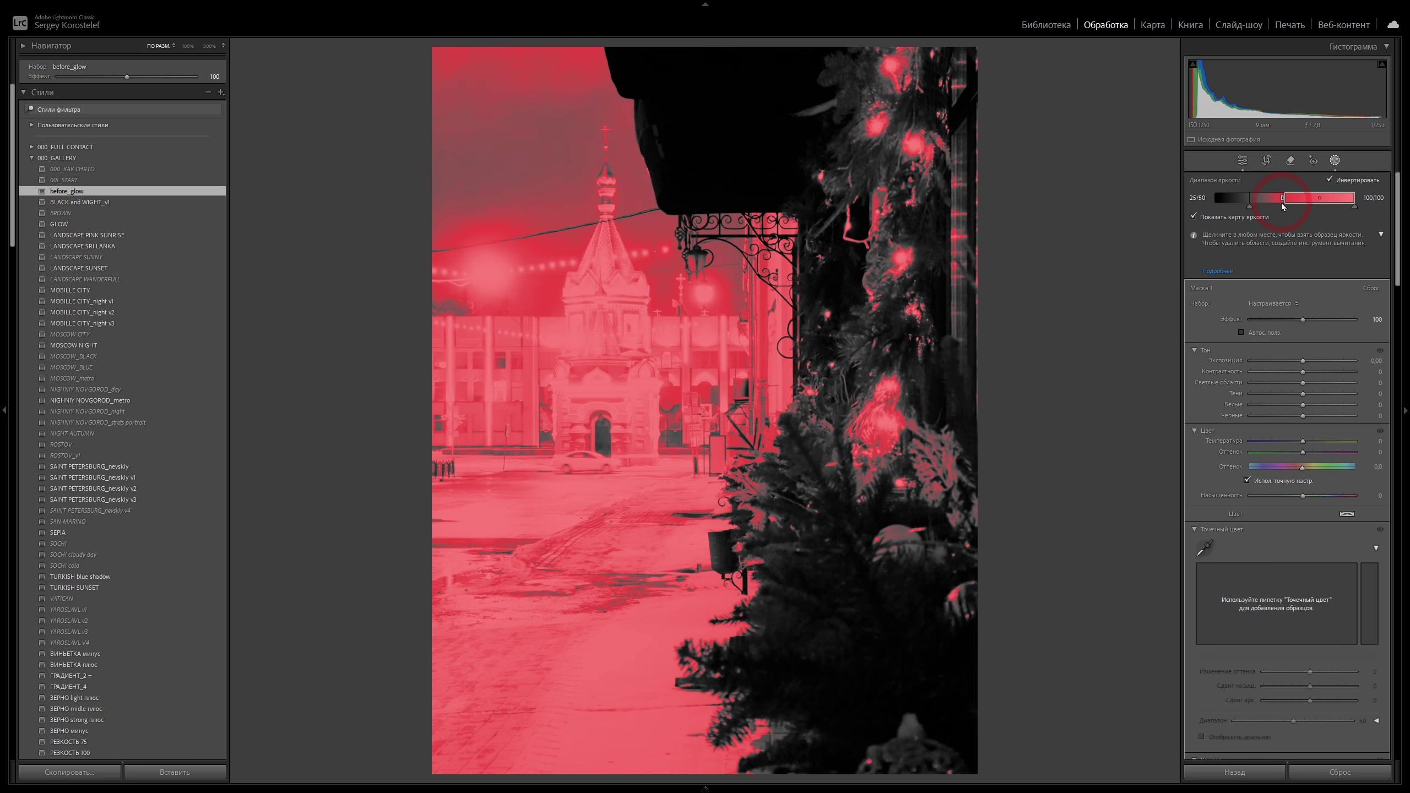
pyautogui.moveTo(1283, 206); pyautogui.dragTo(1284, 206)
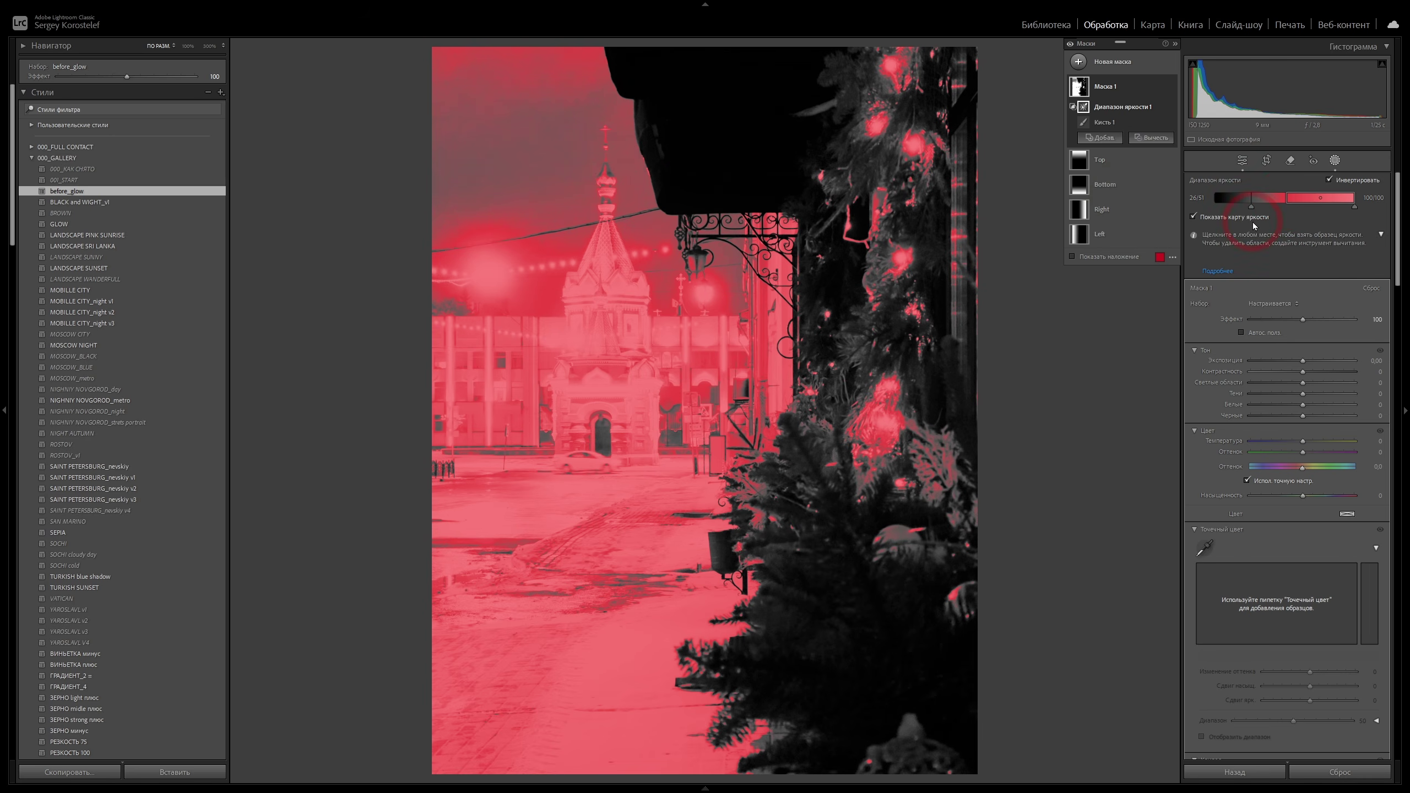
pyautogui.click(1252, 207)
pyautogui.moveTo(1253, 209); pyautogui.dragTo(1257, 213)
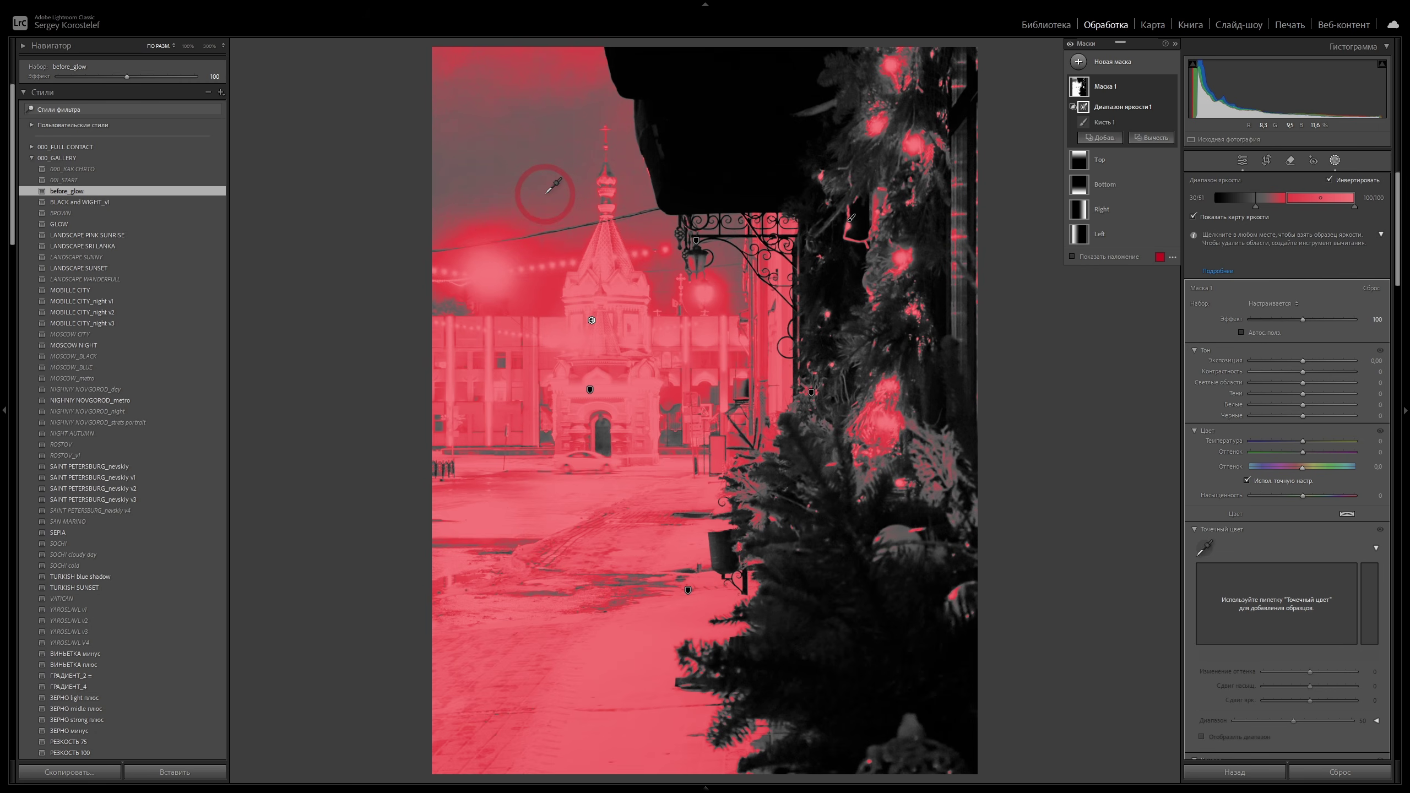
pyautogui.click(1193, 216)
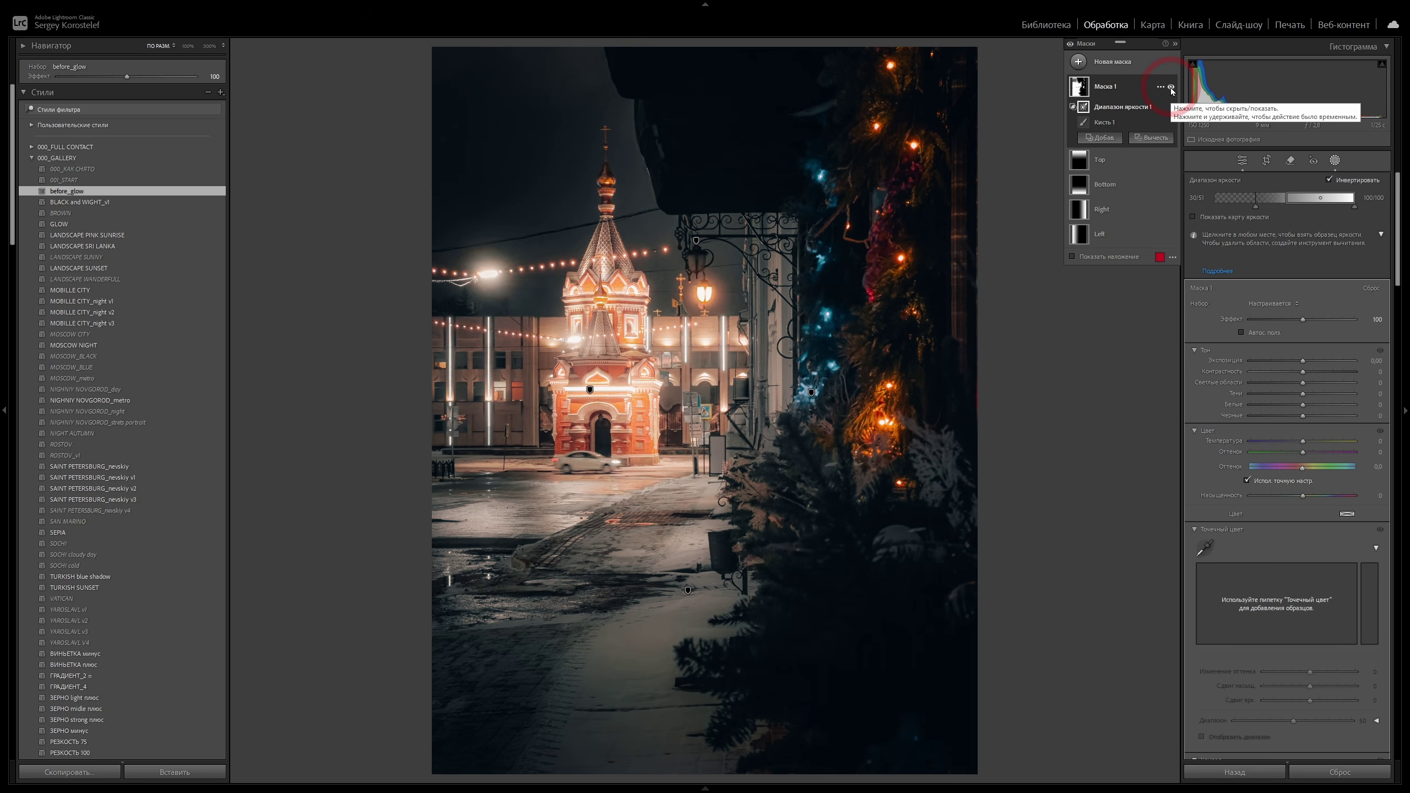
# Compare the photo with the luminance-limited mask hidden and shown.
pyautogui.click(1170, 88)
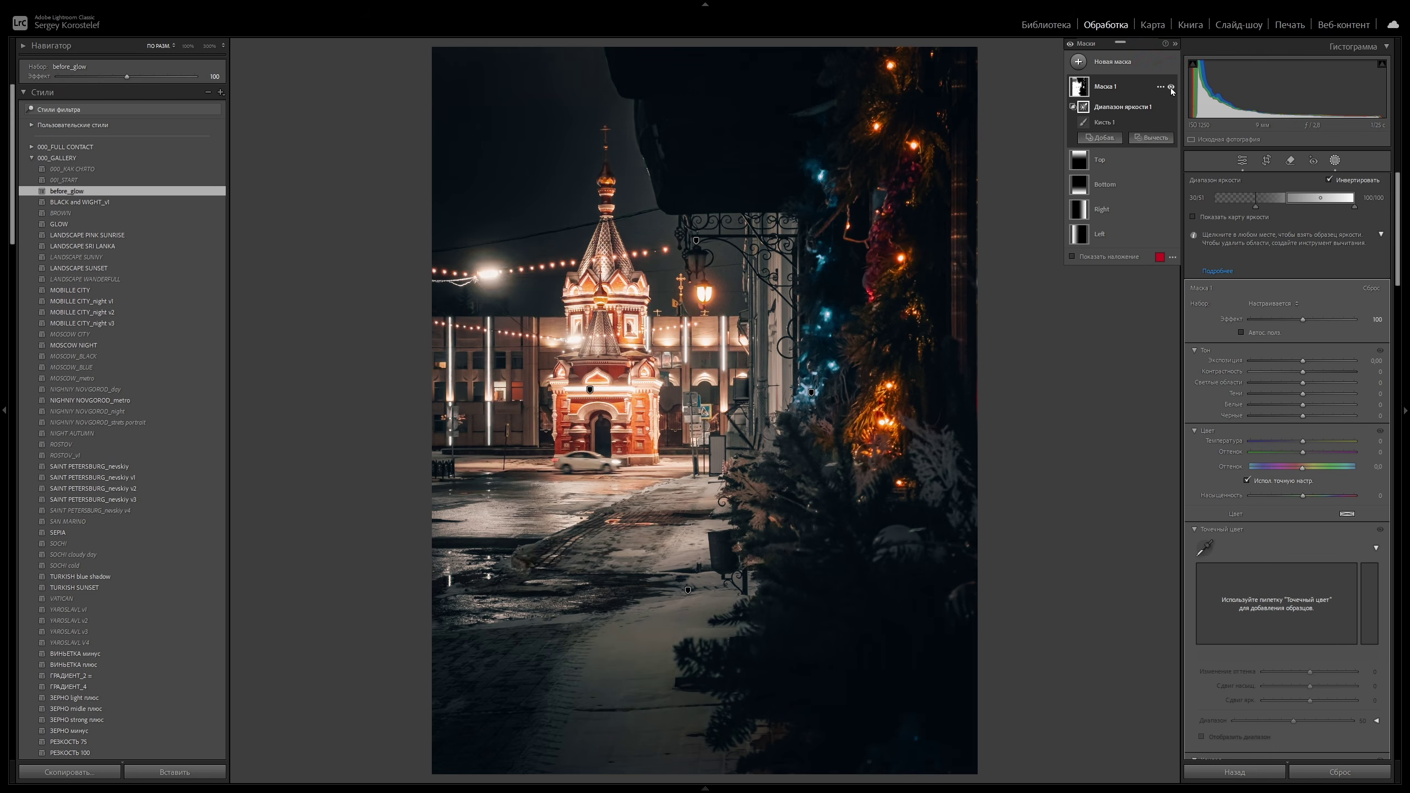
pyautogui.click(1171, 88)
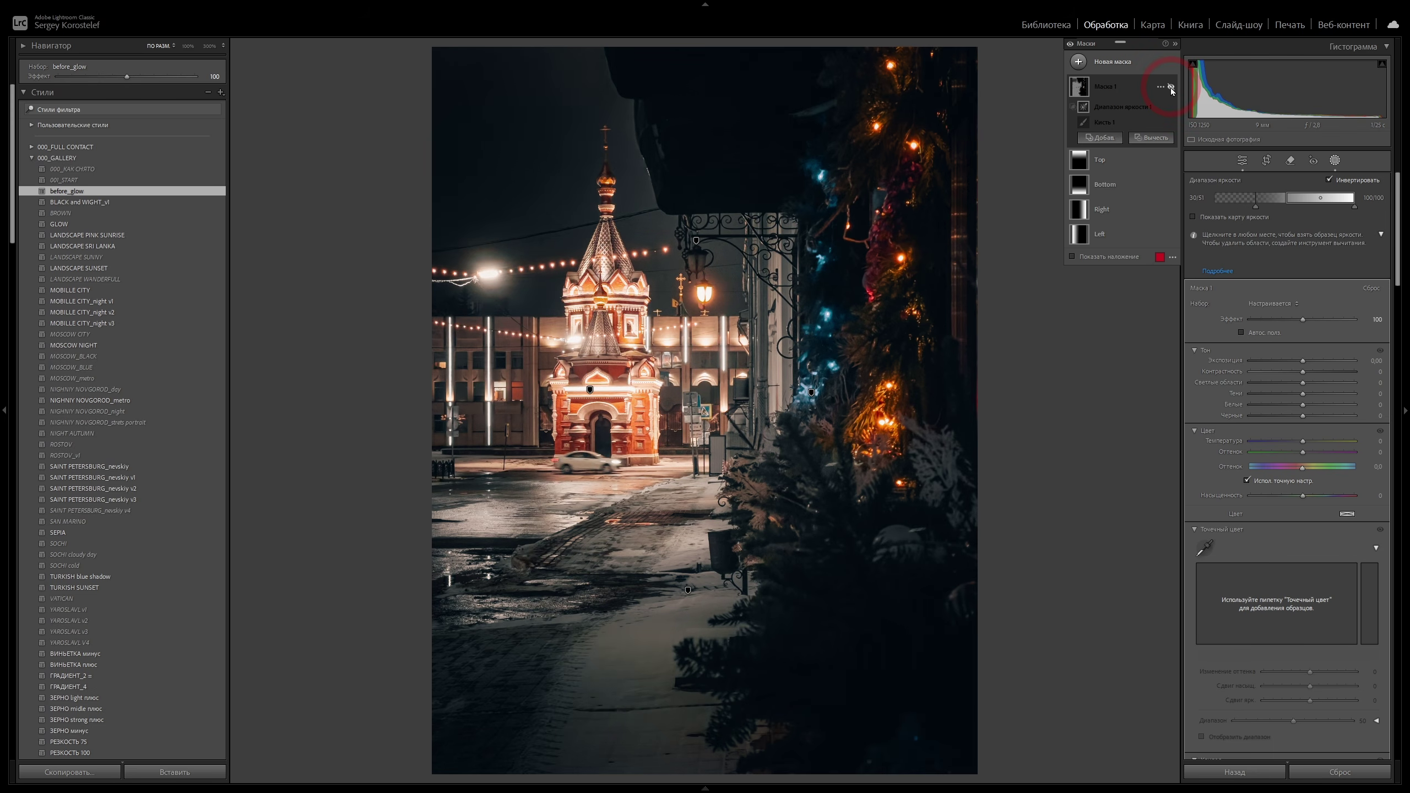
pyautogui.click(1170, 88)
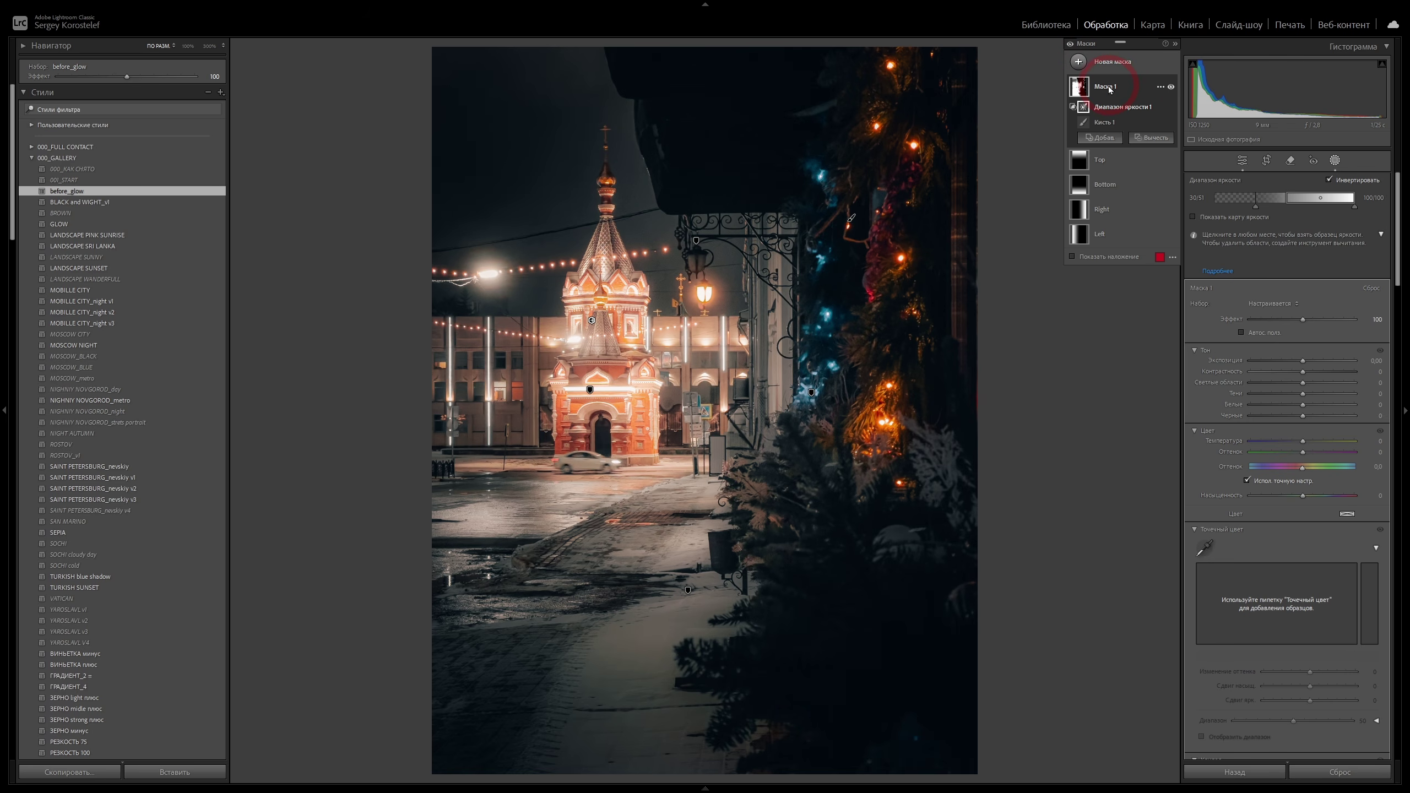
# Rename Mask 1 as Glow.
pyautogui.rightClick(1109, 90)
pyautogui.click(1139, 90)
pyautogui.click(1140, 90)
pyautogui.write('Glow')
pyautogui.click(740, 403)
# Try a lower overall amount on the Glow mask.
pyautogui.click(1125, 88)
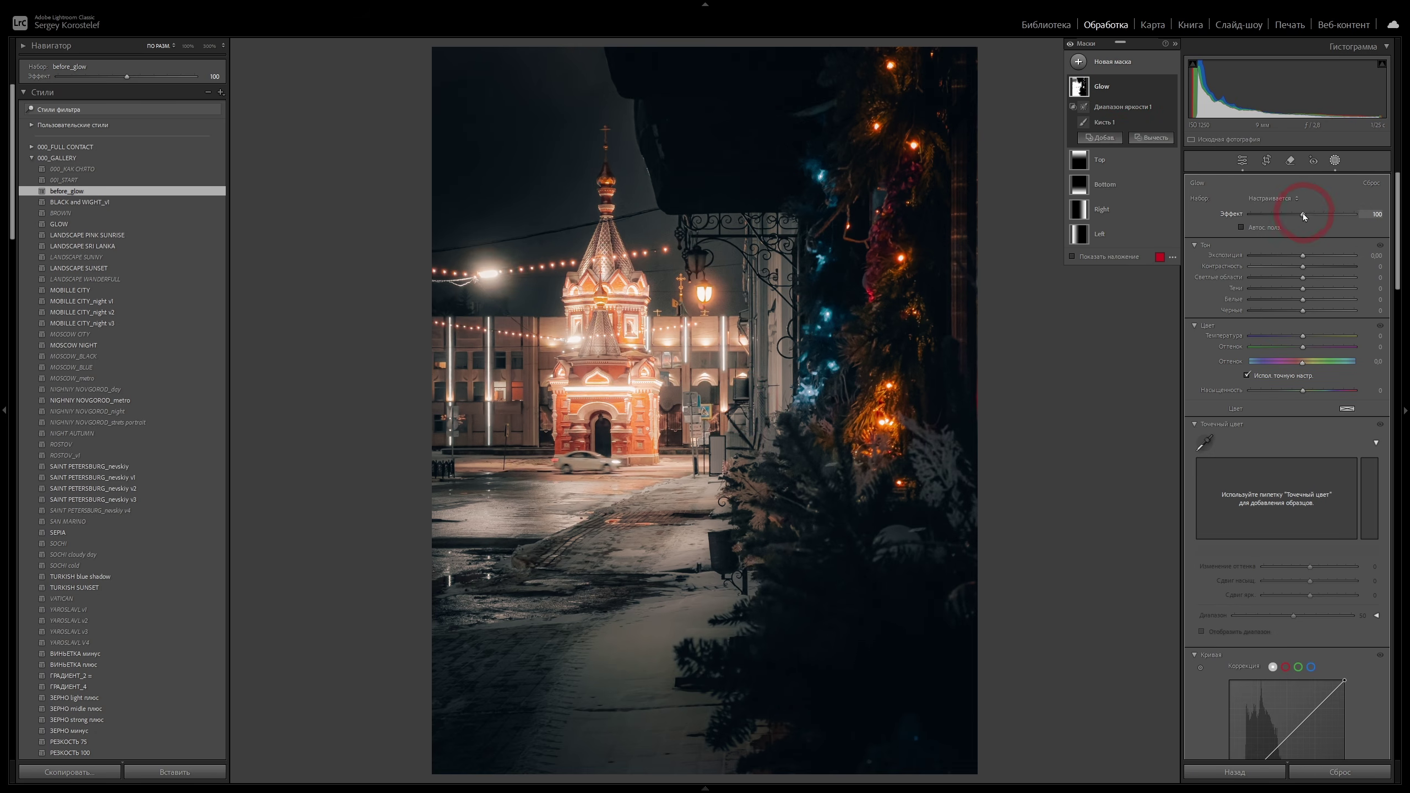
pyautogui.moveTo(1303, 216)
pyautogui.mouseDown()
pyautogui.moveTo(1338, 216)
pyautogui.moveTo(1280, 218)
pyautogui.mouseUp()
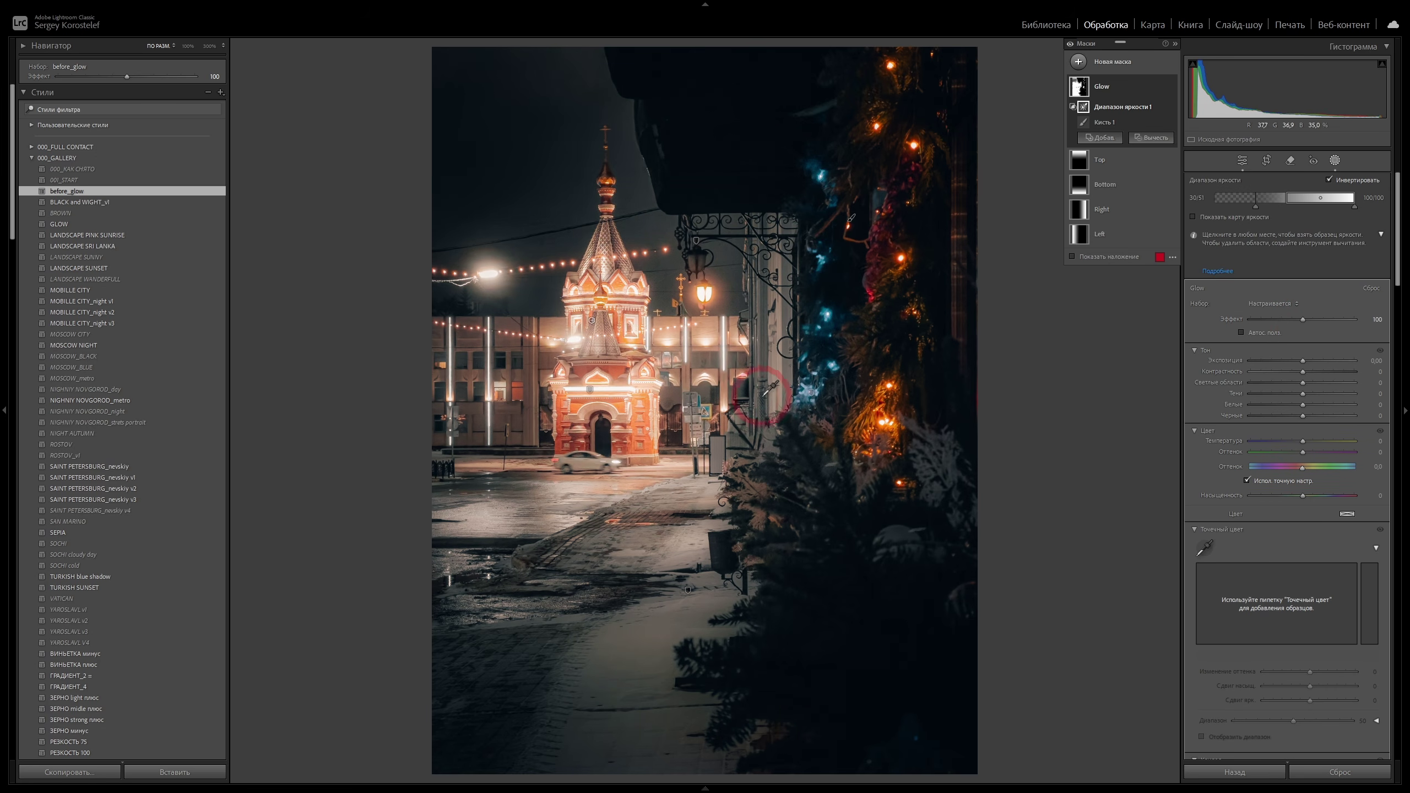
# Create a preset named "Glow effect" in the 000_YOUTUBE group that includes only the Glow mask.
pyautogui.click(220, 92)
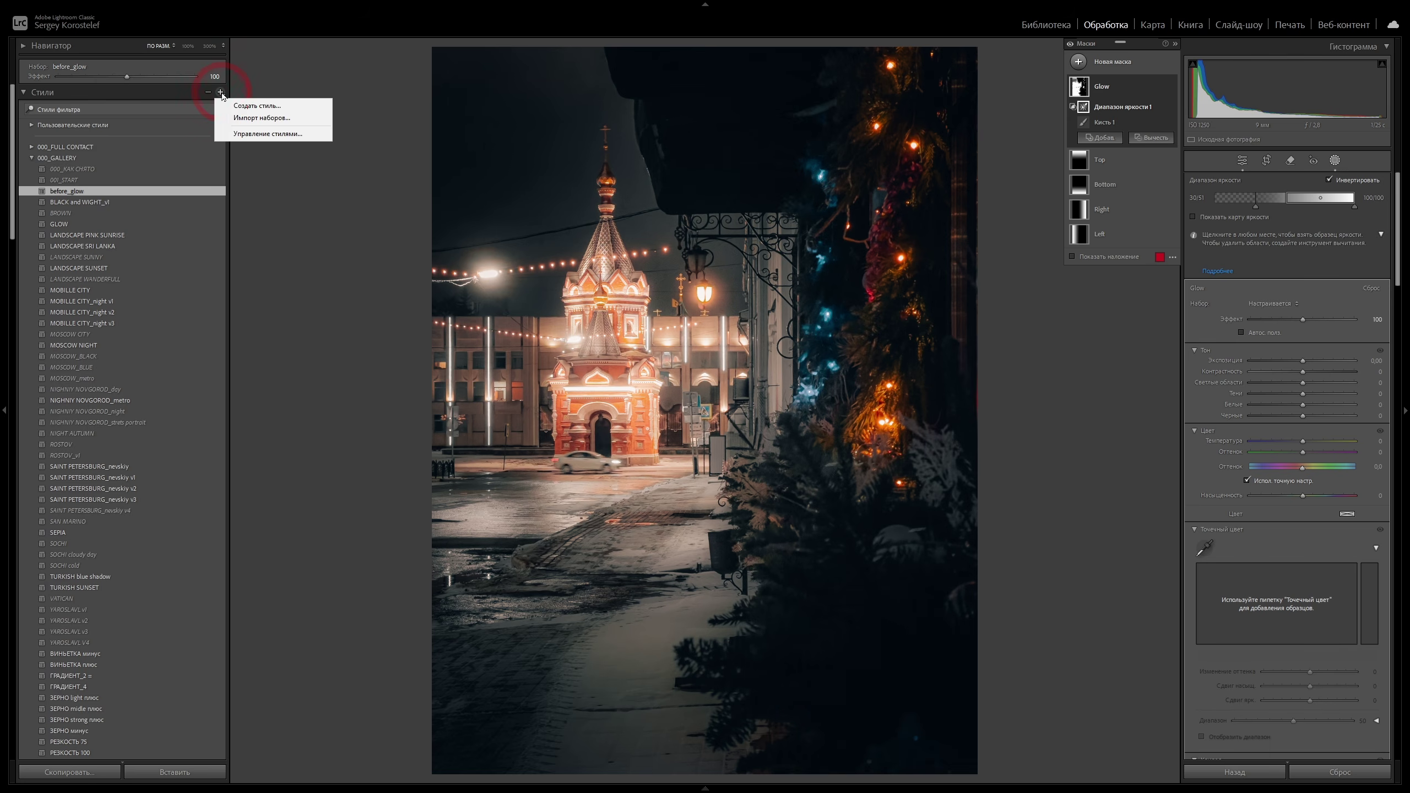
pyautogui.click(274, 106)
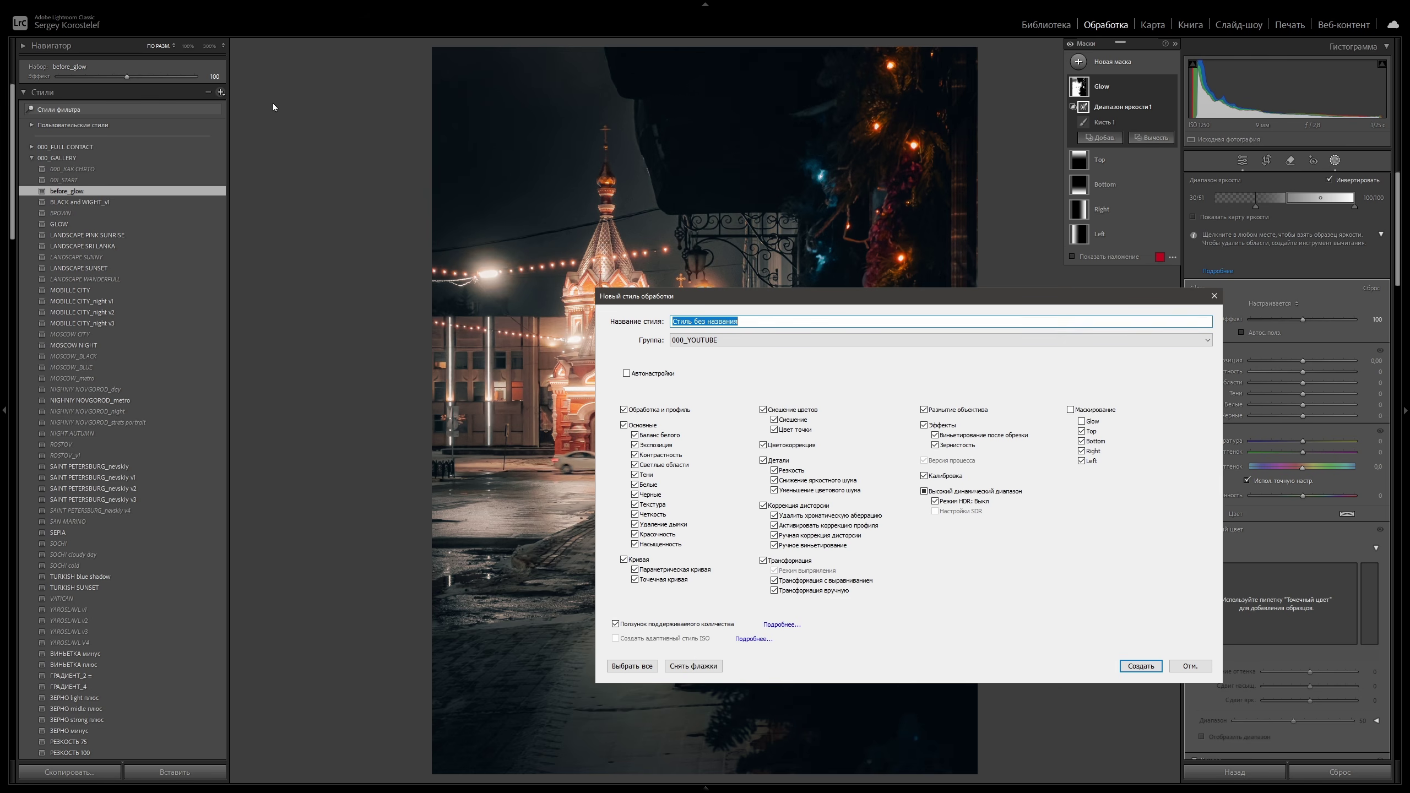
pyautogui.click(704, 674)
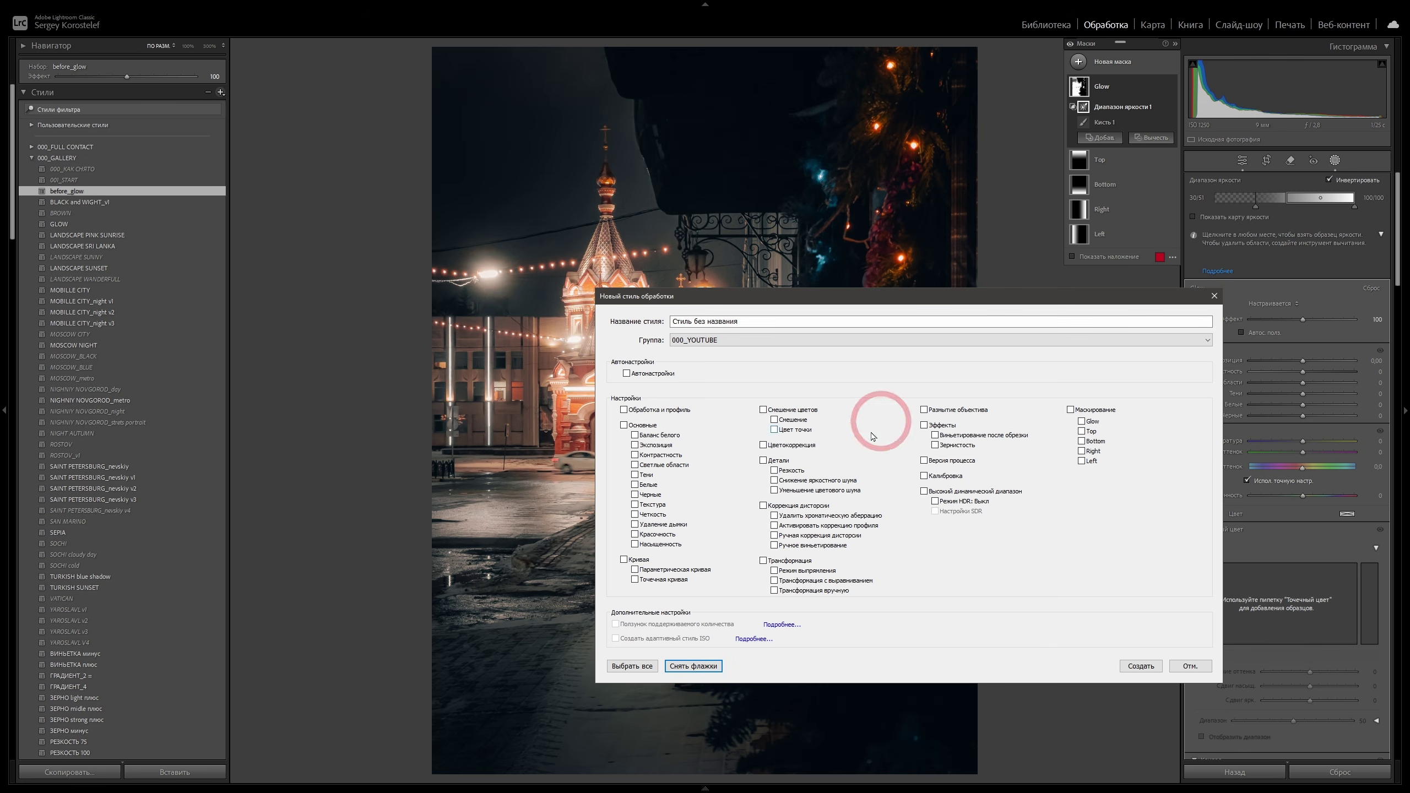
pyautogui.click(1081, 422)
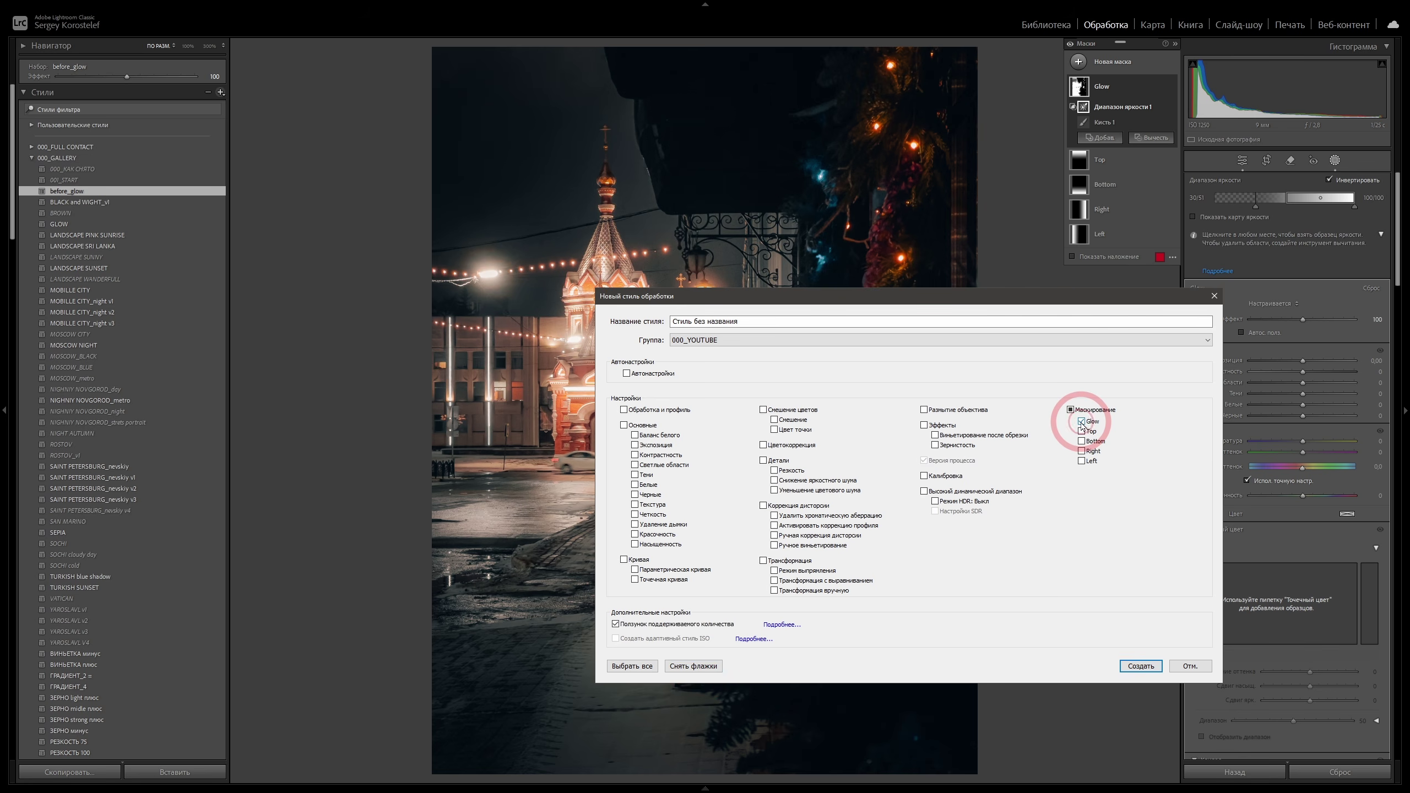
pyautogui.tripleClick(752, 322)
pyautogui.write('Flow effec')
pyautogui.click(1142, 669)
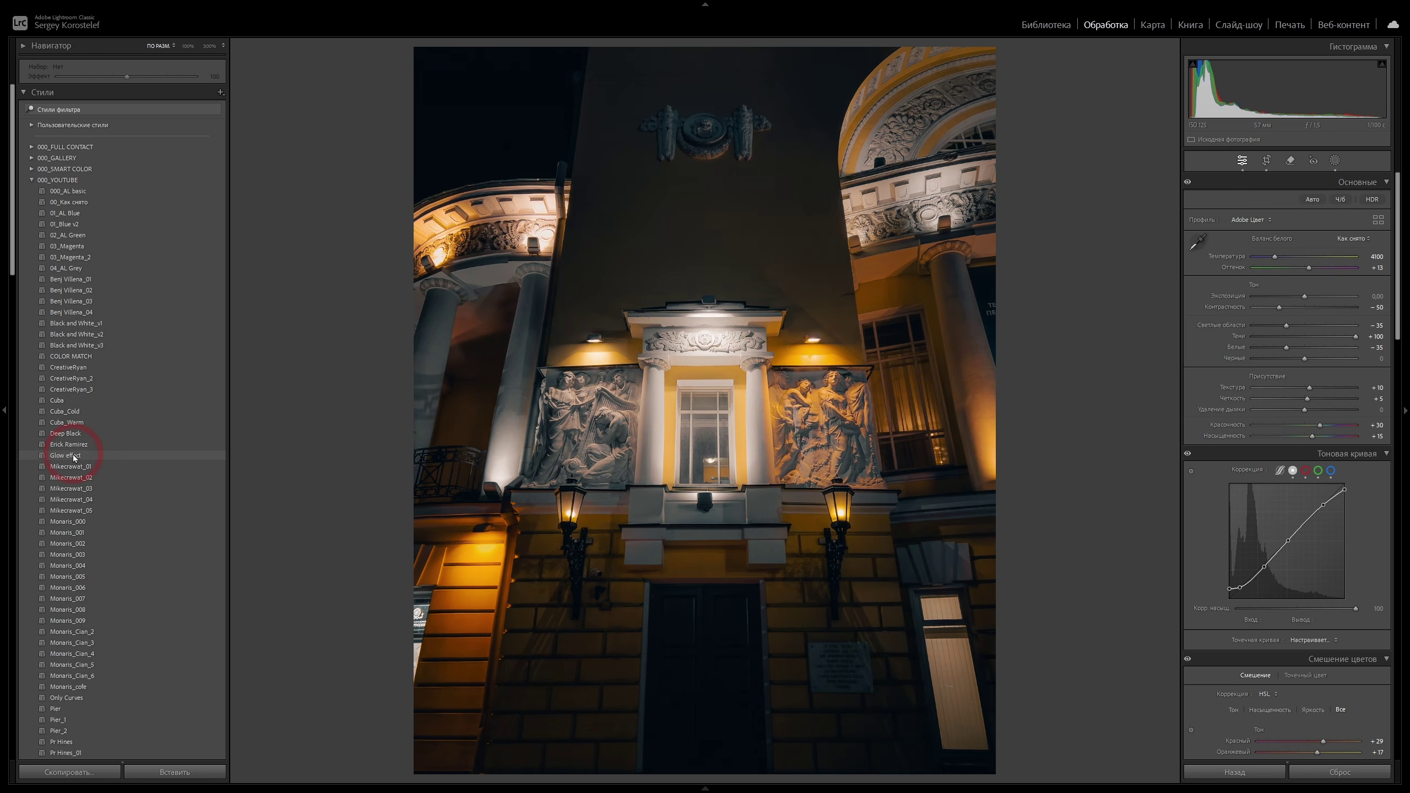
# Apply the Glow effect preset to the photo of the yellow building and test its amount, keeping it at 100.
pyautogui.click(66, 455)
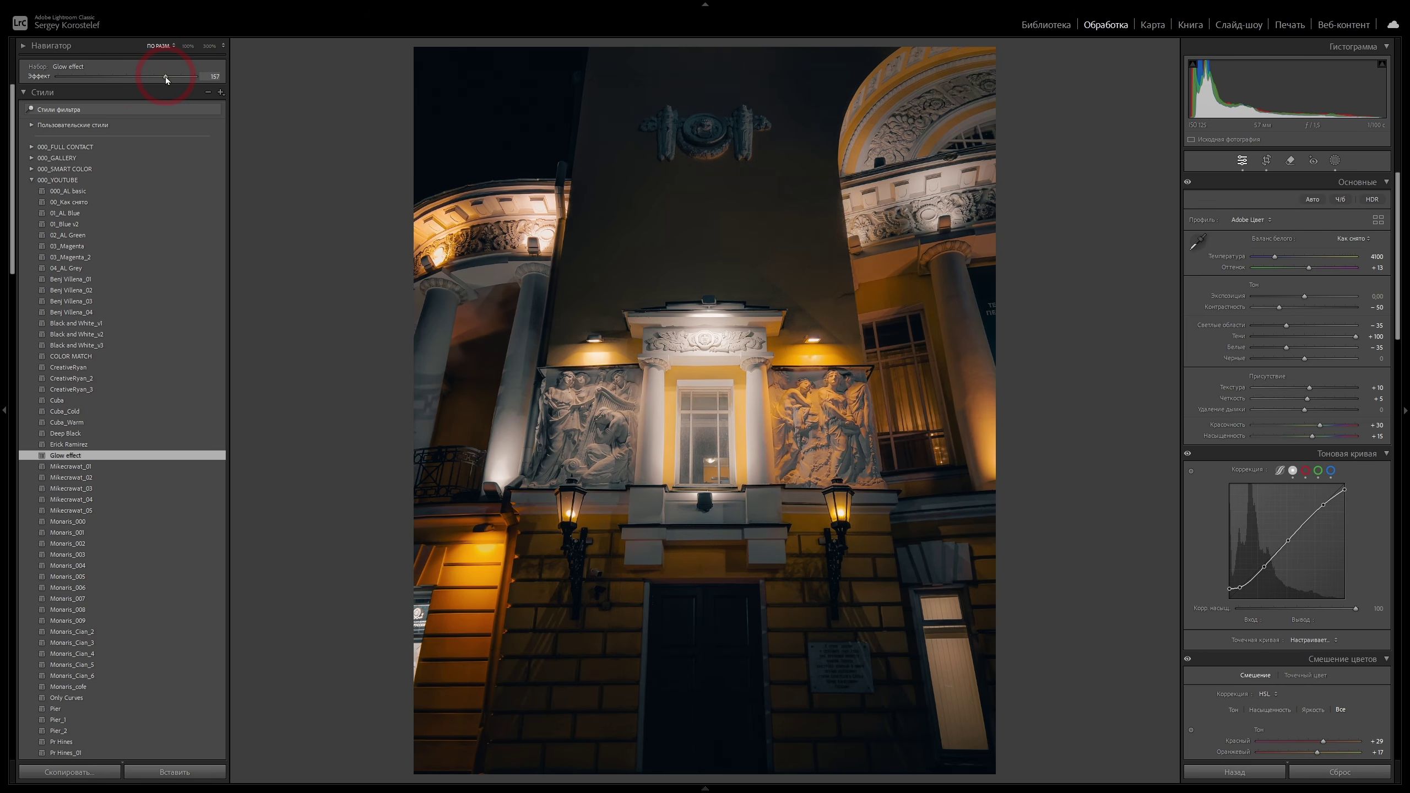
pyautogui.moveTo(139, 77); pyautogui.dragTo(111, 77)
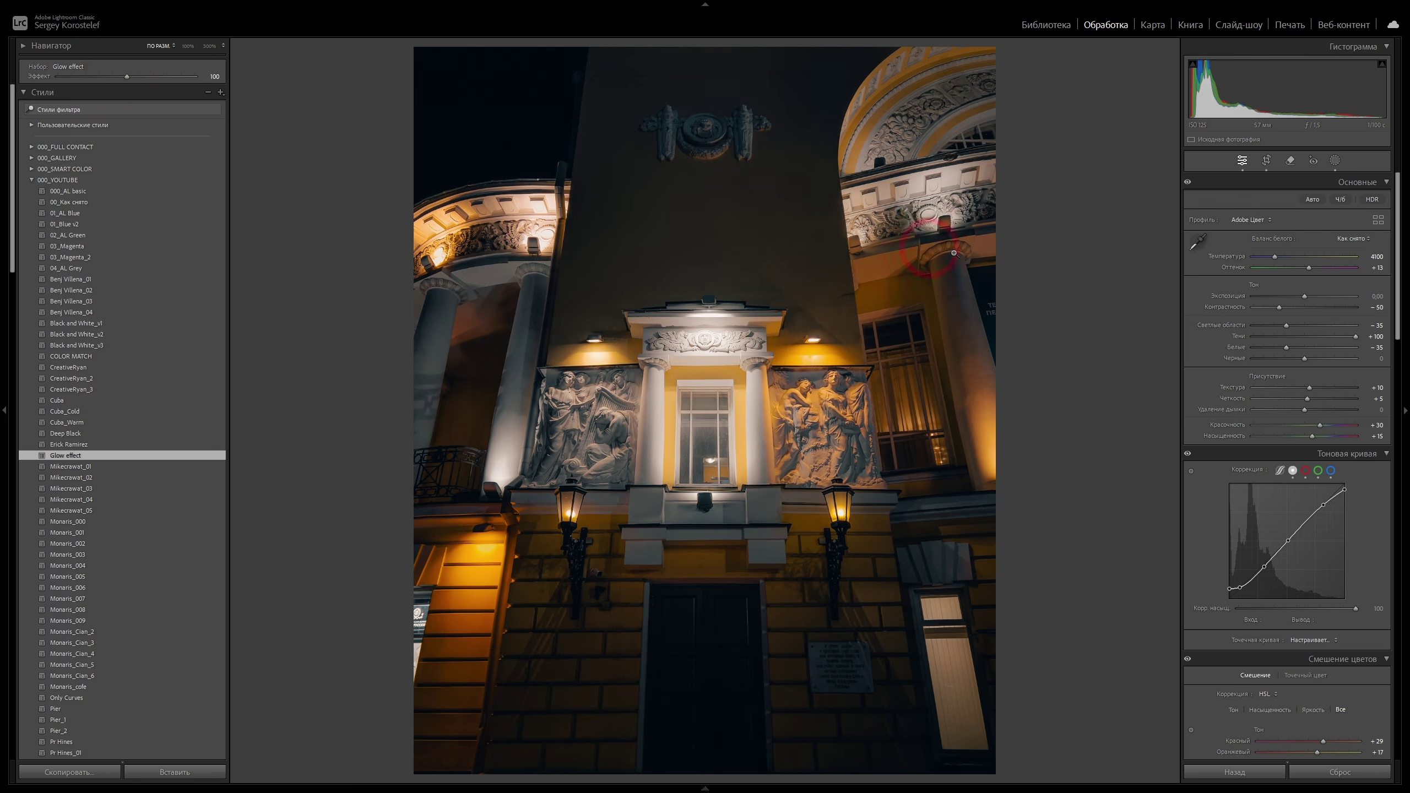
# Raise the Glow mask's overall amount to about 133 and compare the photo with the mask hidden and shown.
pyautogui.click(1335, 160)
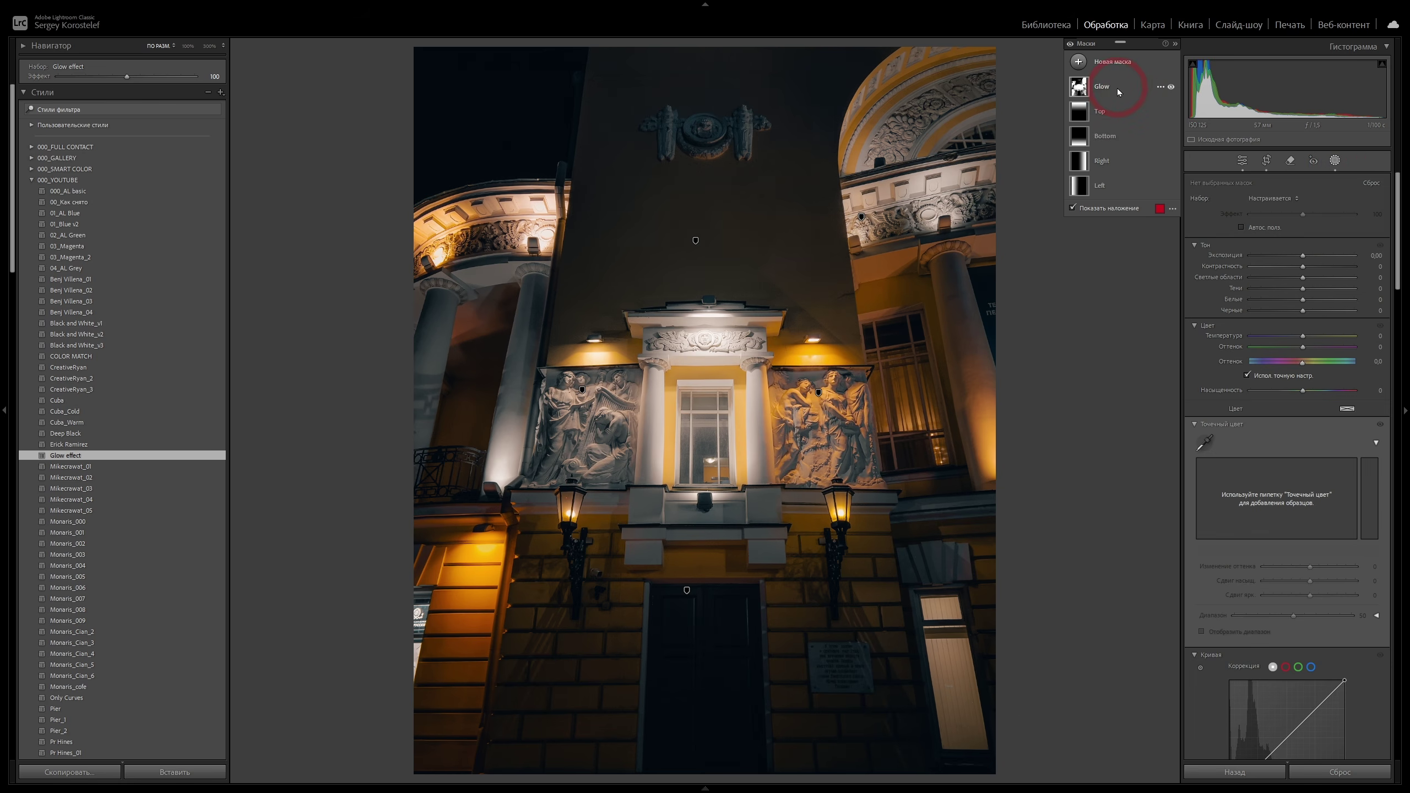
pyautogui.click(1121, 91)
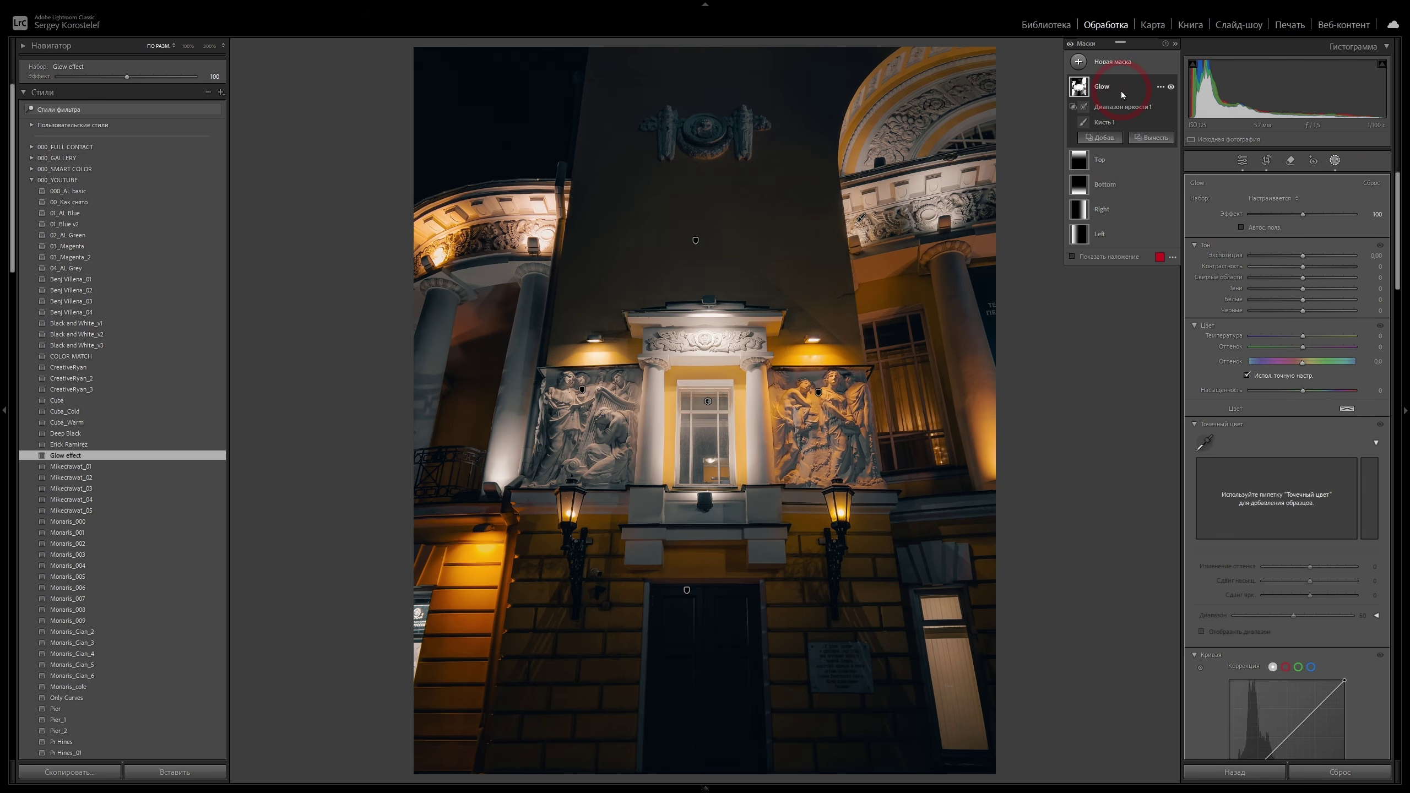
pyautogui.scroll(-5, 1285, 388)
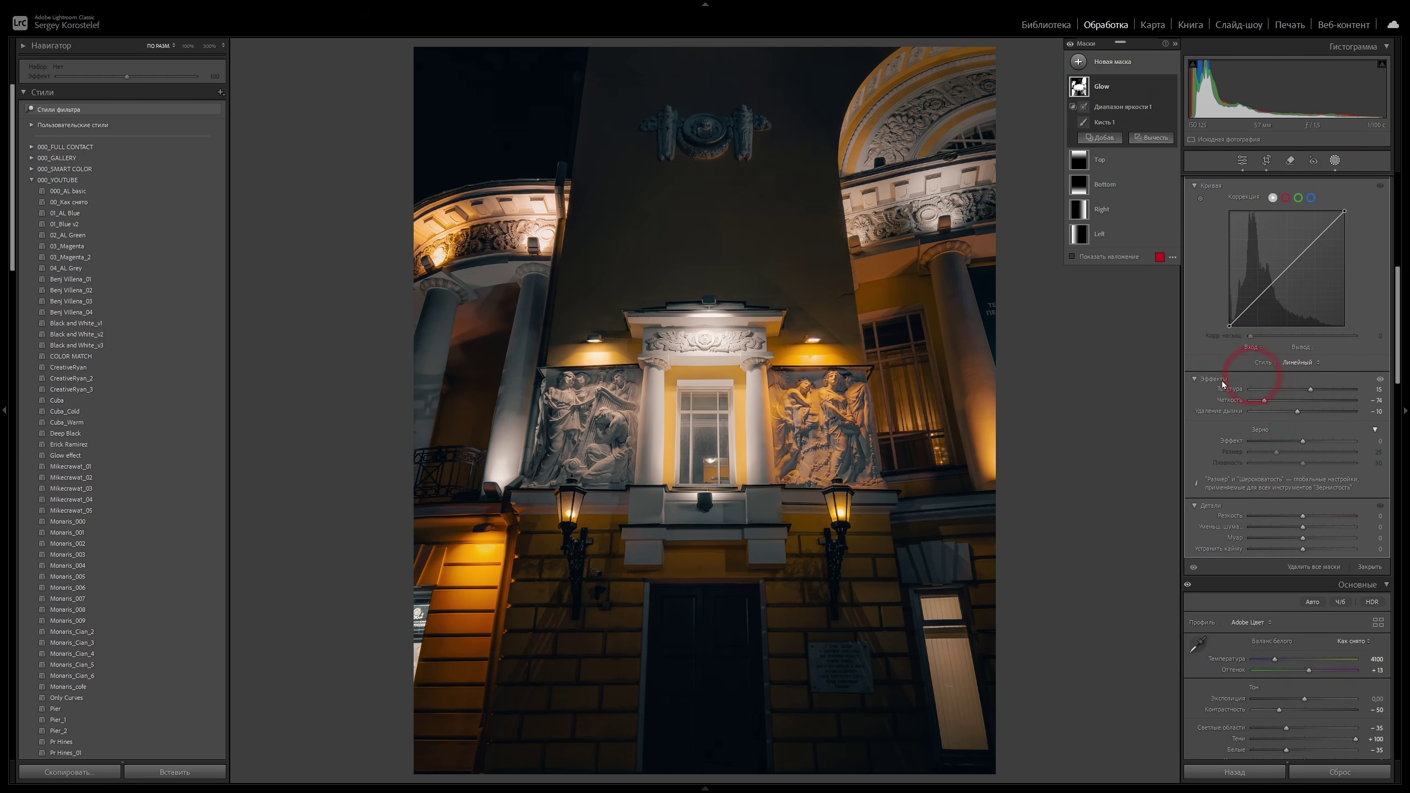
pyautogui.scroll(5, 1274, 409)
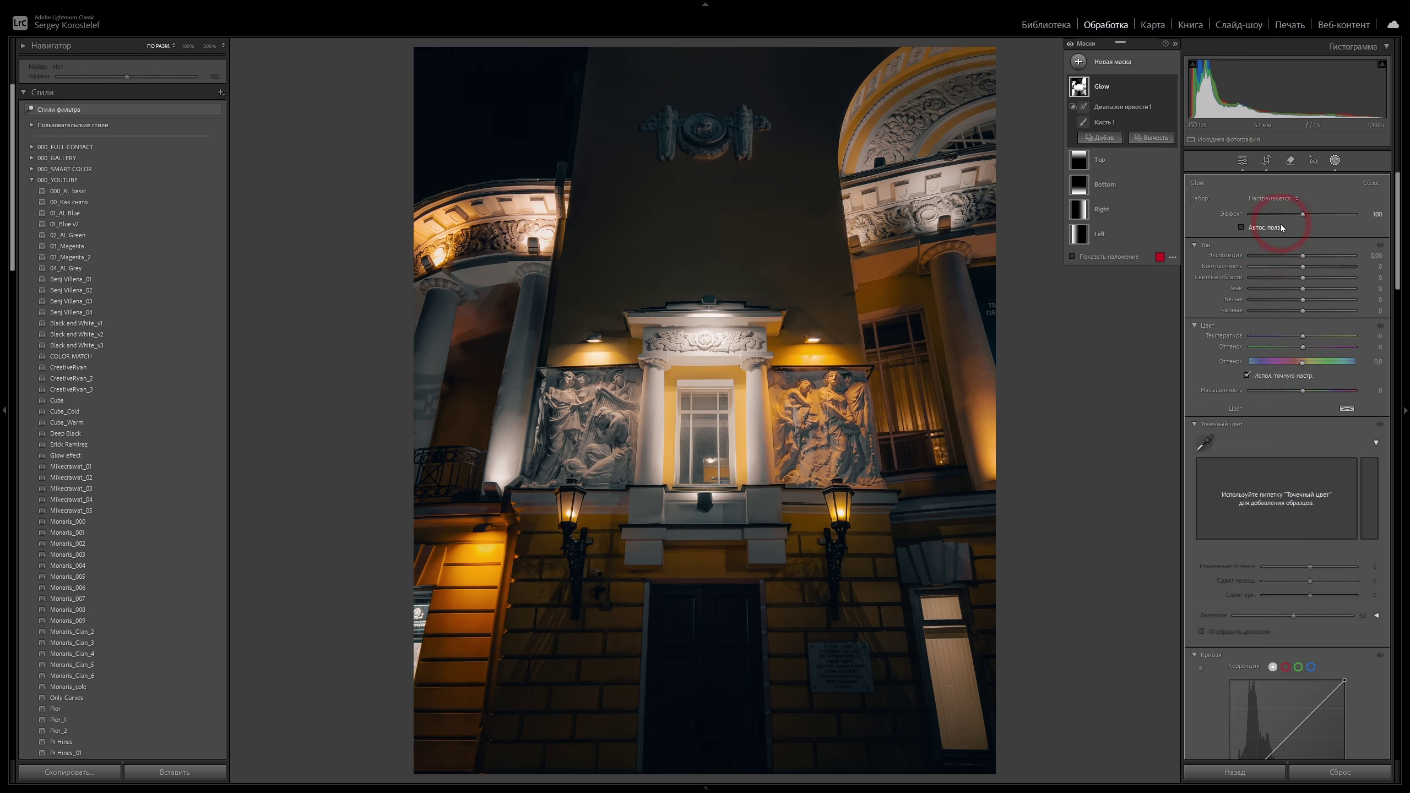
pyautogui.moveTo(1302, 215)
pyautogui.mouseDown()
pyautogui.moveTo(1278, 218)
pyautogui.moveTo(1321, 219)
pyautogui.mouseUp()
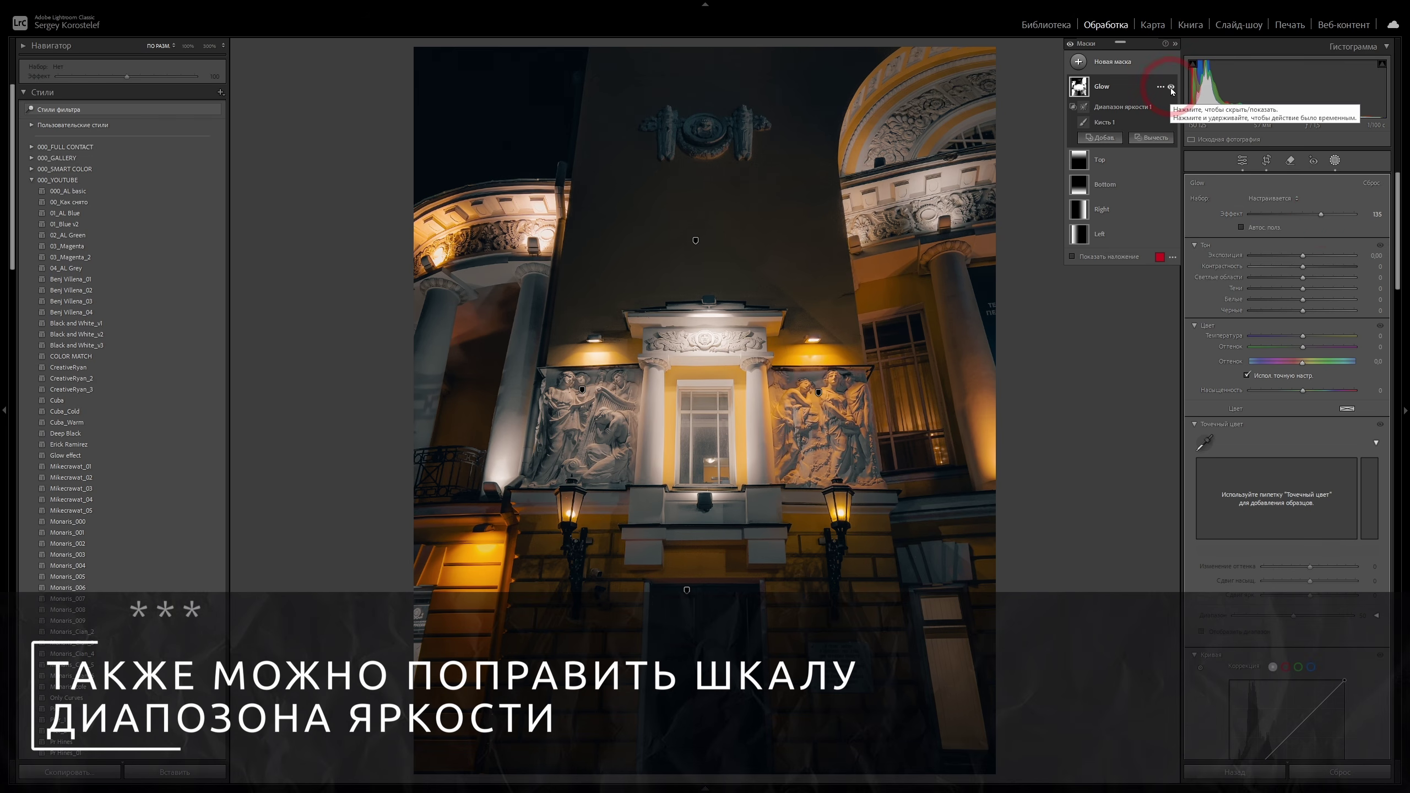
pyautogui.moveTo(1171, 88); pyautogui.dragTo(1170, 88)
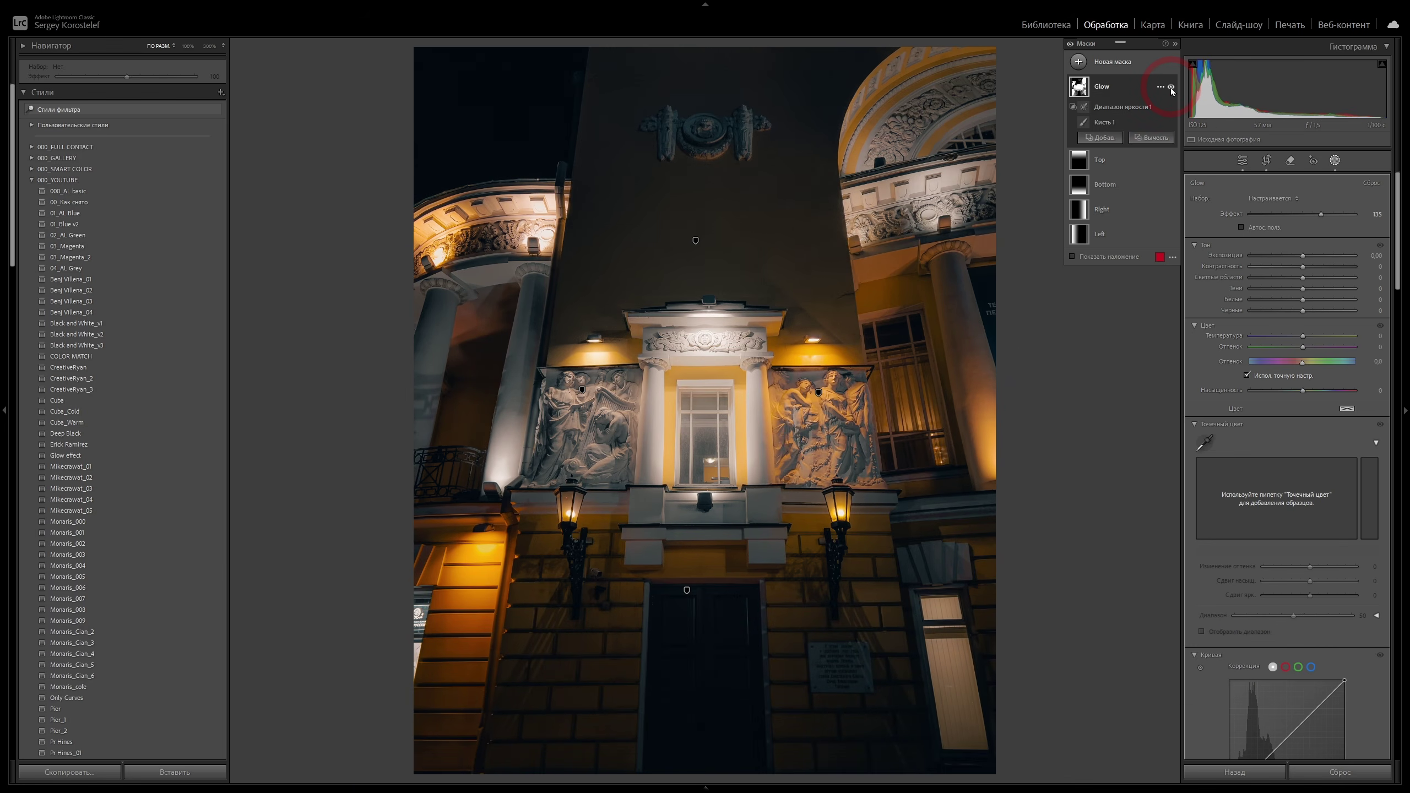